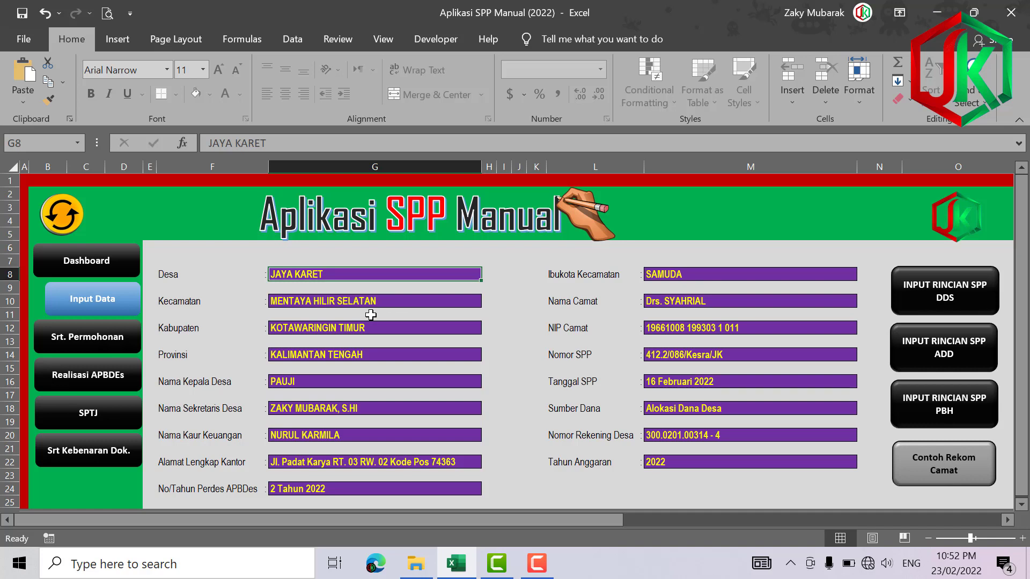
# Review the village data fields from Desa through No/Tahun Perdes APBDes on the Input Data sheet
pyautogui.click(354, 329)
pyautogui.click(366, 303)
pyautogui.click(372, 277)
pyautogui.click(365, 303)
pyautogui.click(357, 329)
pyautogui.click(354, 357)
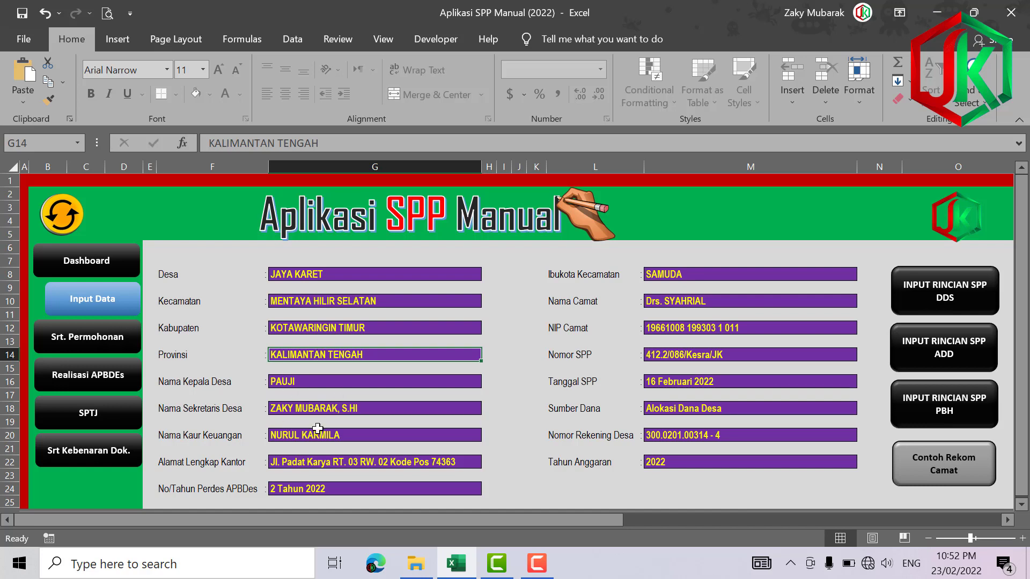
pyautogui.click(304, 464)
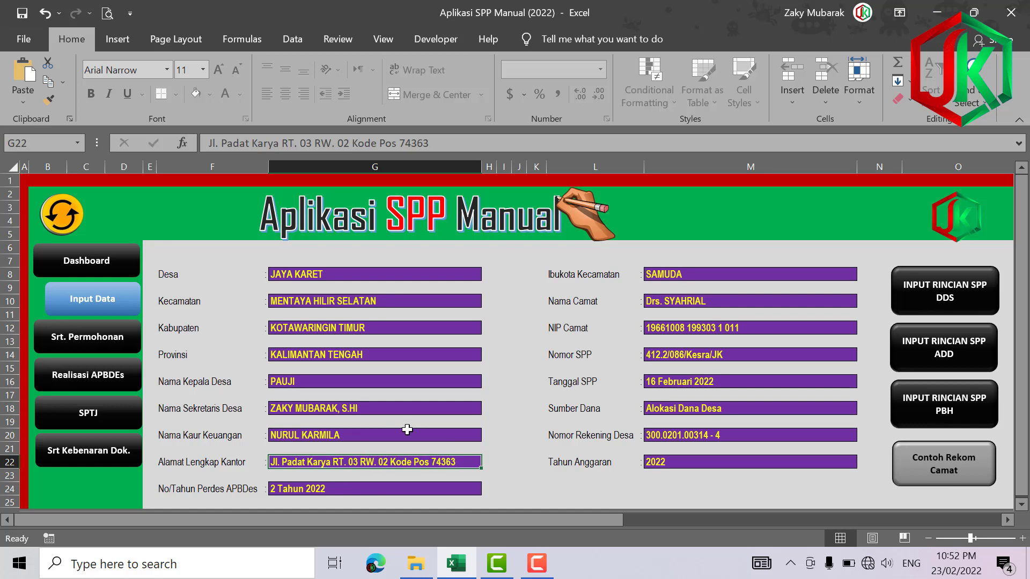
pyautogui.click(357, 485)
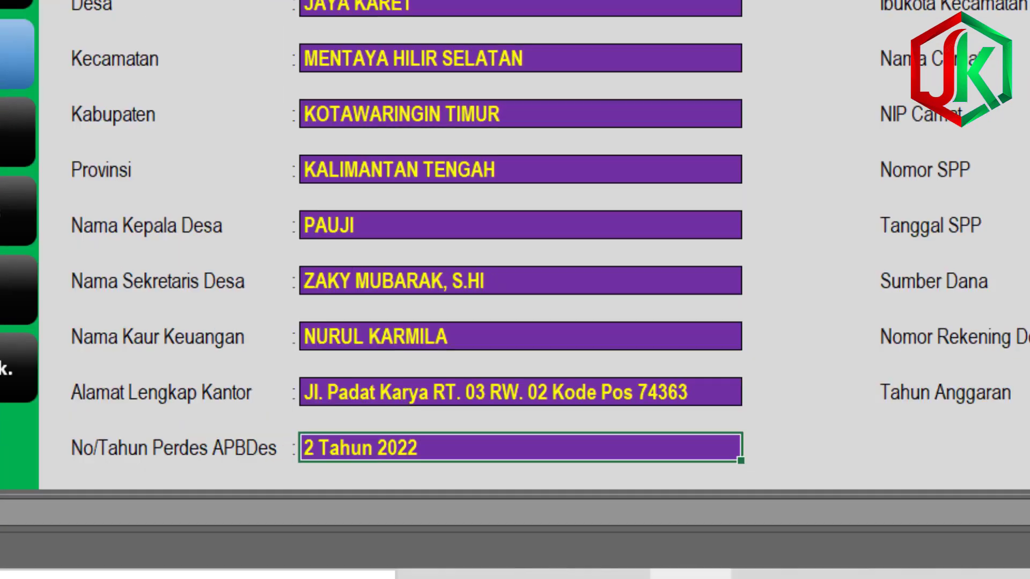
# Review the subdistrict and SPP fields from Ibukota Kecamatan through Tahun Anggaran, including the available Sumber Dana options
pyautogui.click(671, 118)
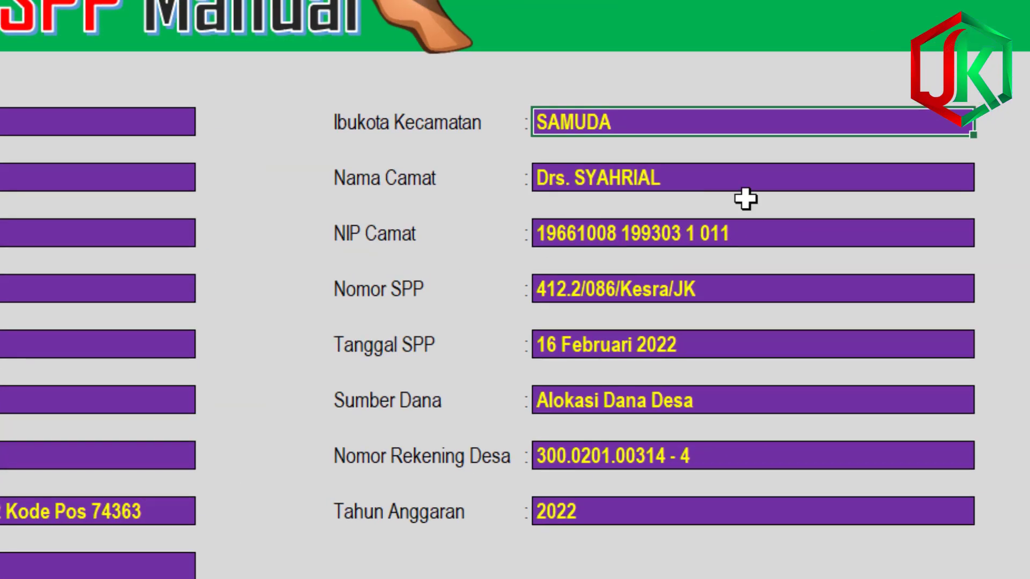
pyautogui.click(644, 177)
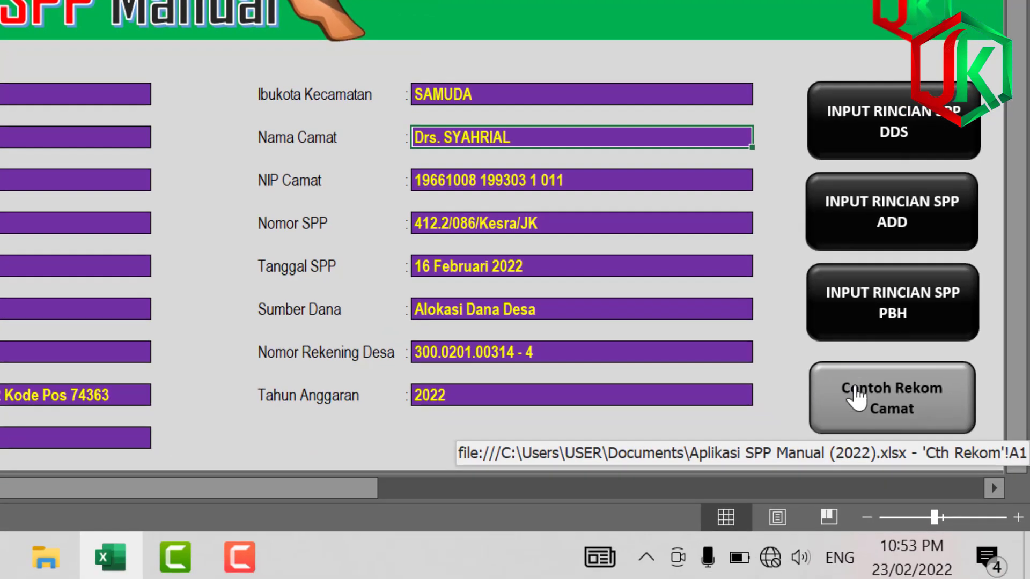
pyautogui.click(519, 179)
pyautogui.click(478, 229)
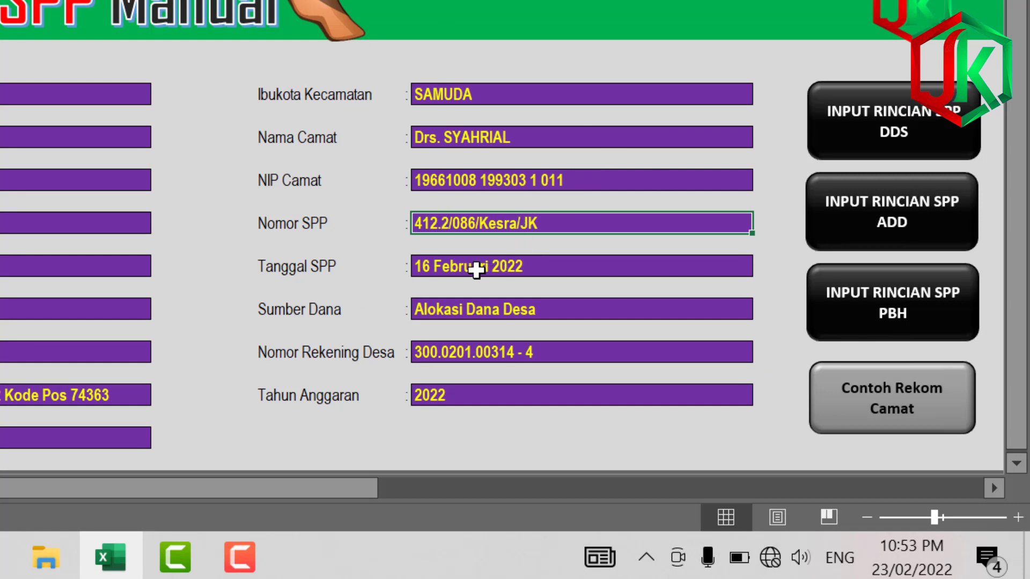
pyautogui.click(477, 268)
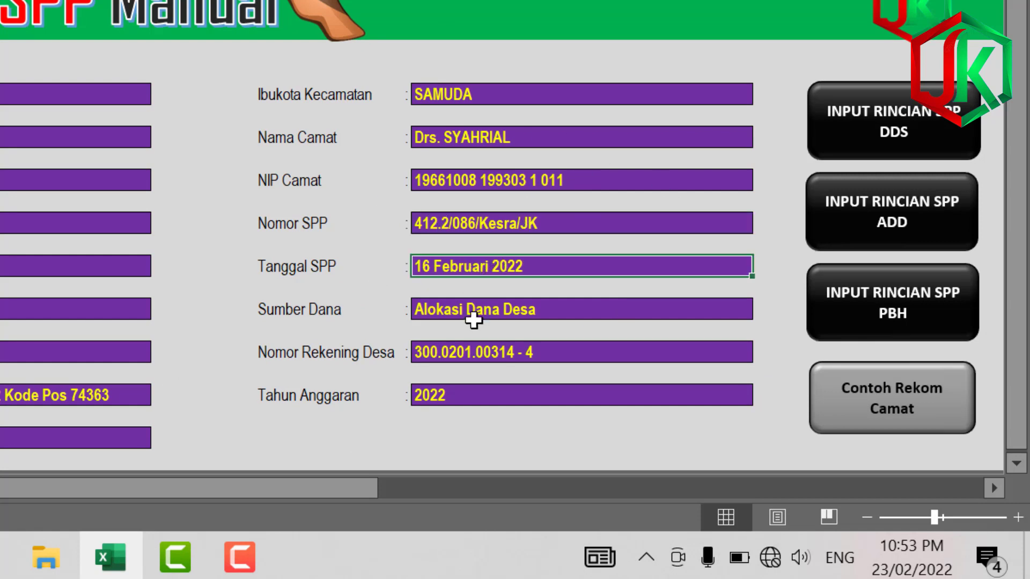
pyautogui.click(548, 313)
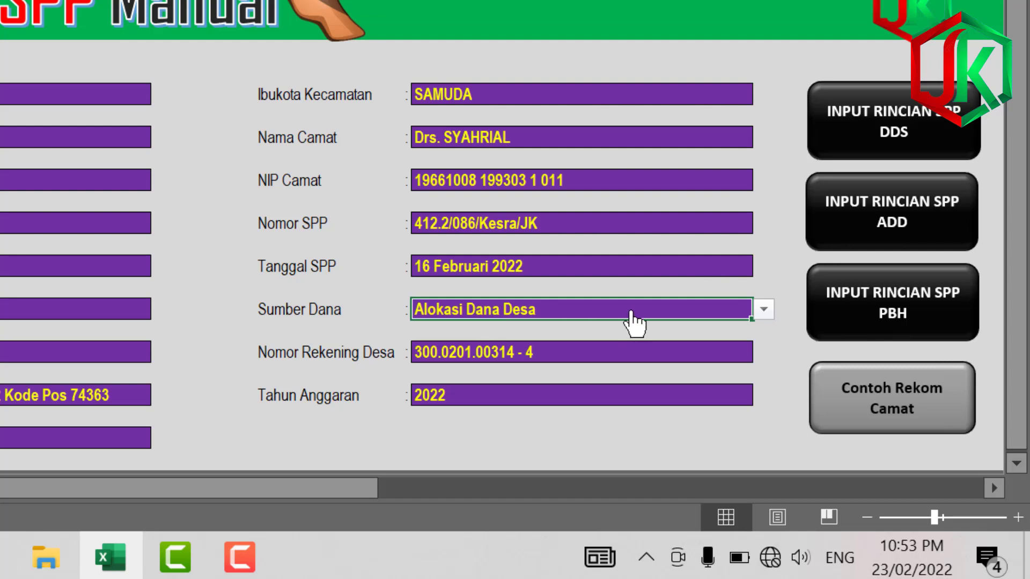
pyautogui.click(764, 311)
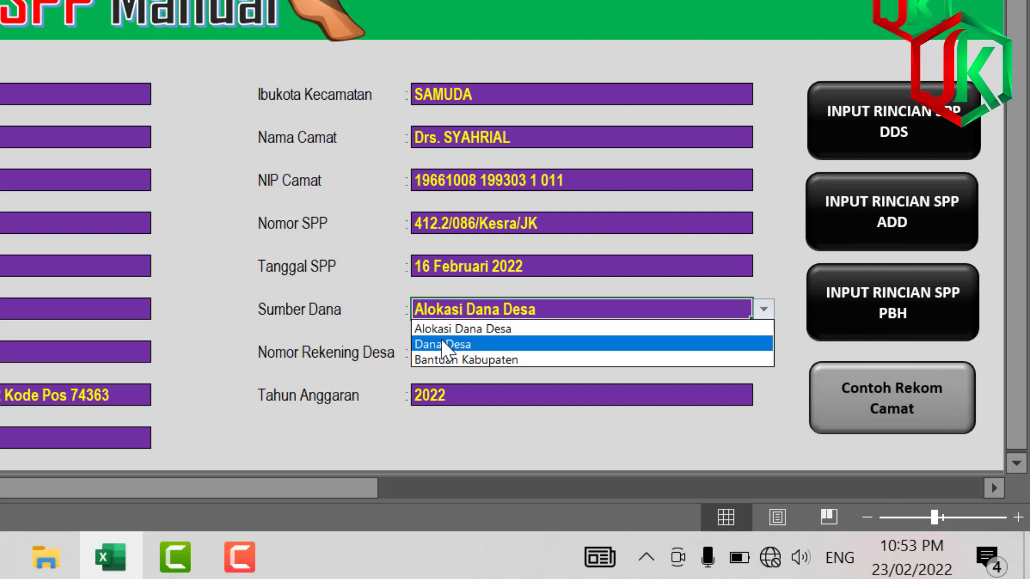
pyautogui.click(499, 330)
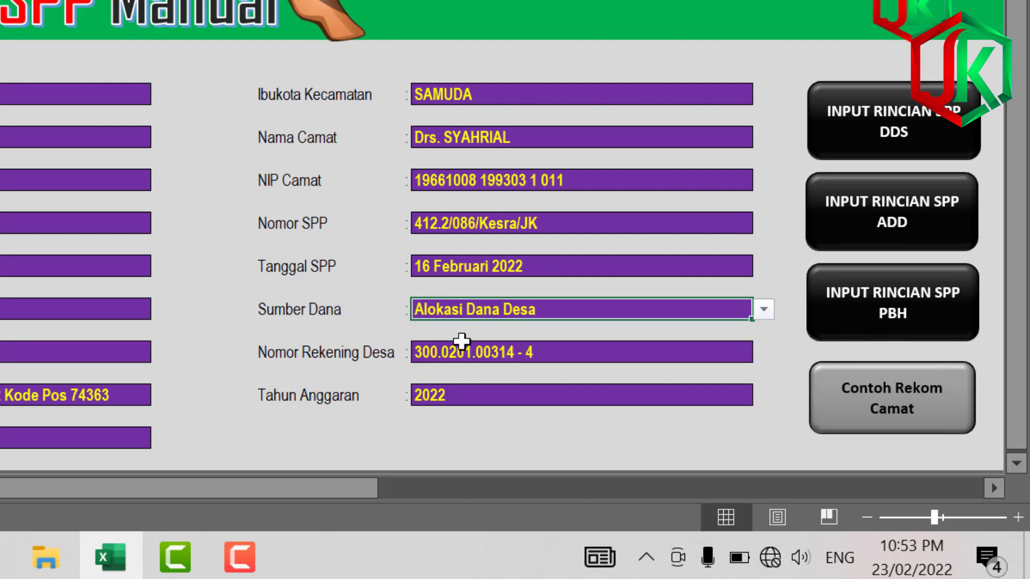
pyautogui.click(472, 349)
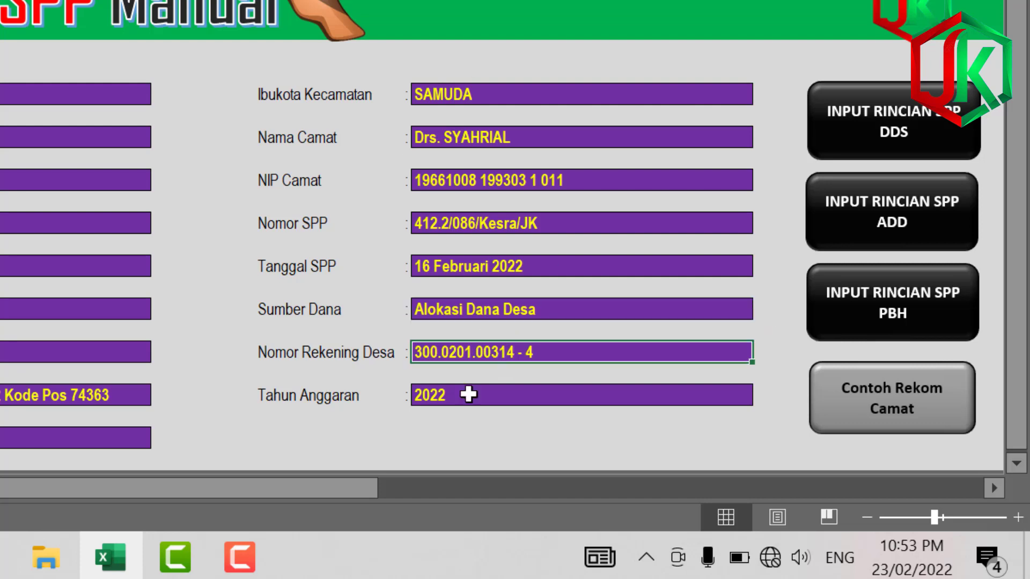
pyautogui.click(472, 391)
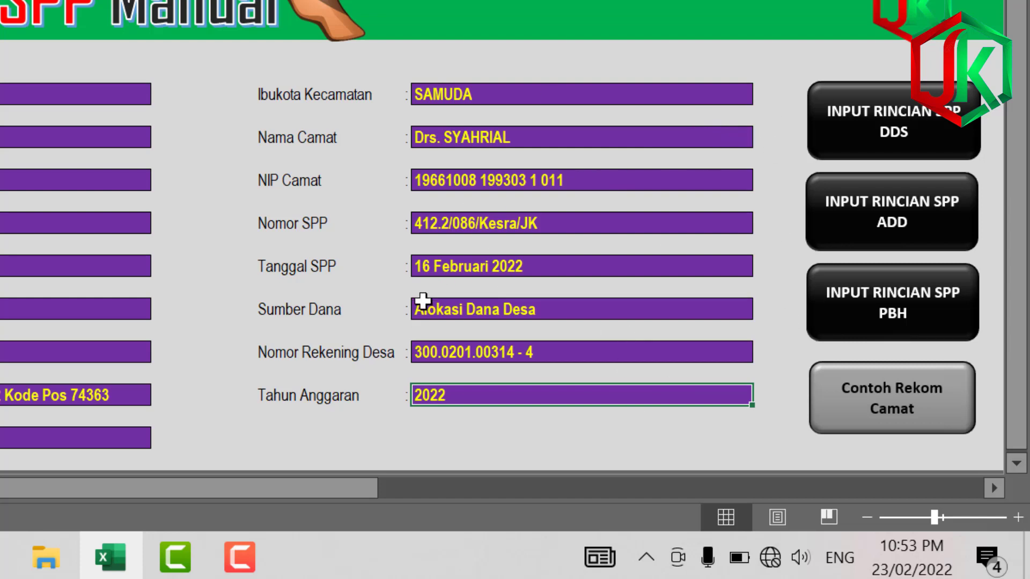
# Set the Sumber Dana field to Dana Desa
pyautogui.click(423, 302)
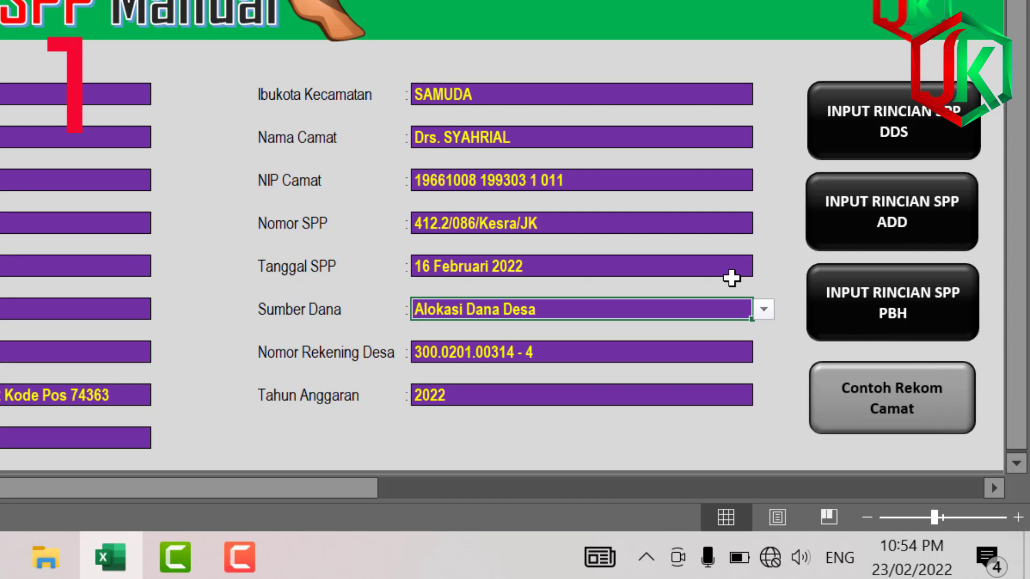
pyautogui.click(766, 309)
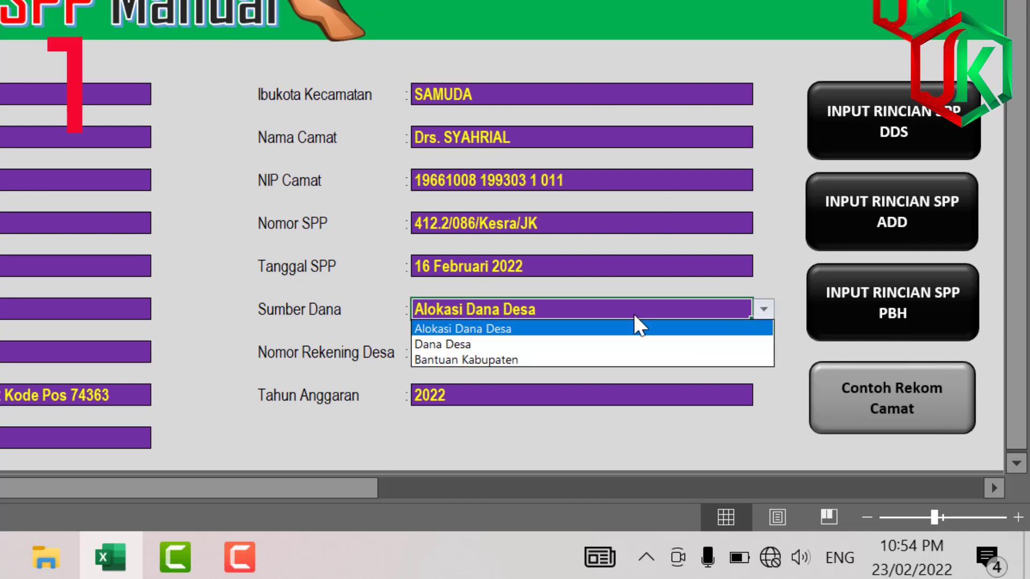
pyautogui.click(436, 344)
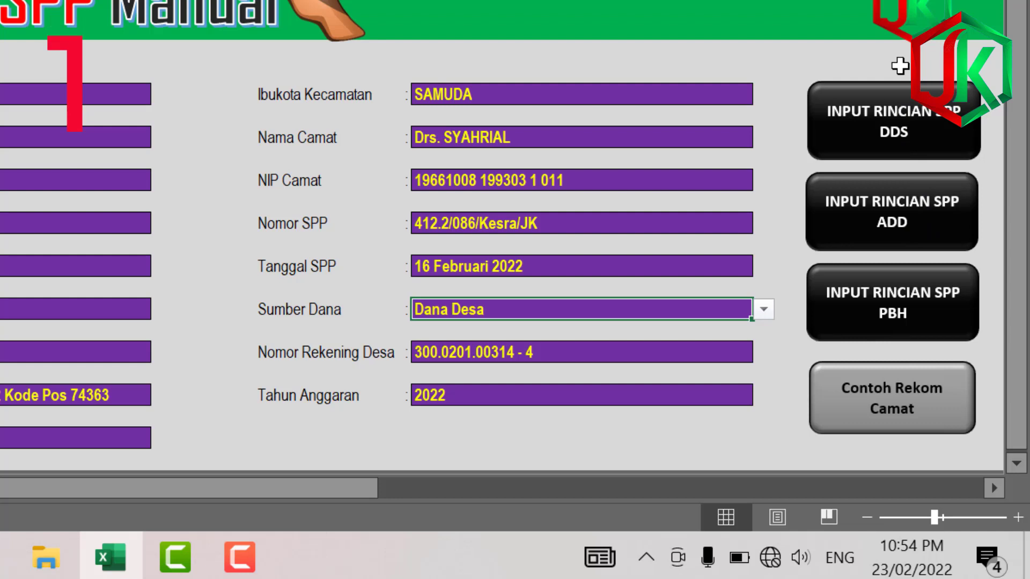
# Open the DDS payment request detail sheet and select the Anggaran cell of the first activity, code 110101
pyautogui.click(906, 141)
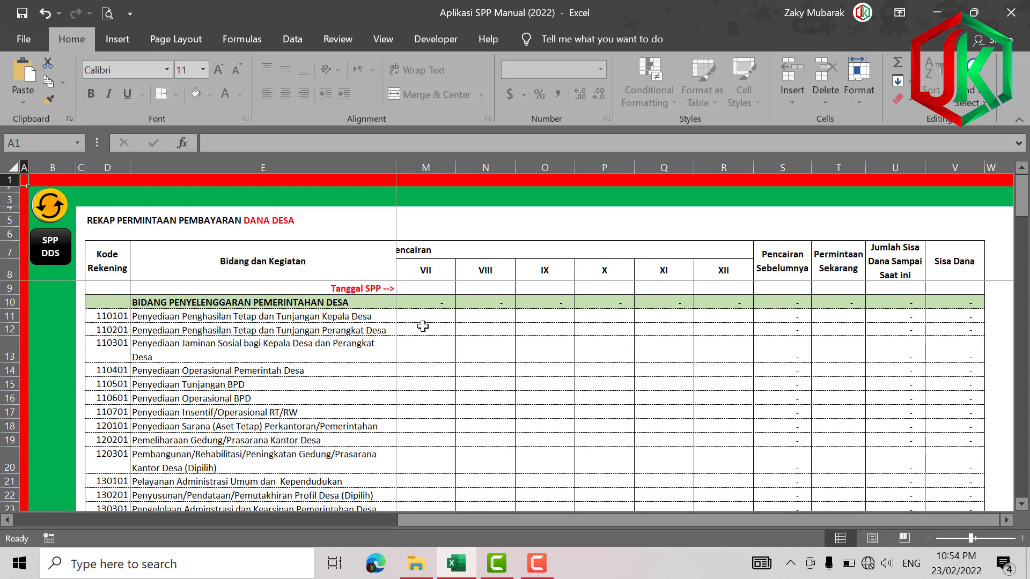
pyautogui.click(422, 319)
pyautogui.press('Home')
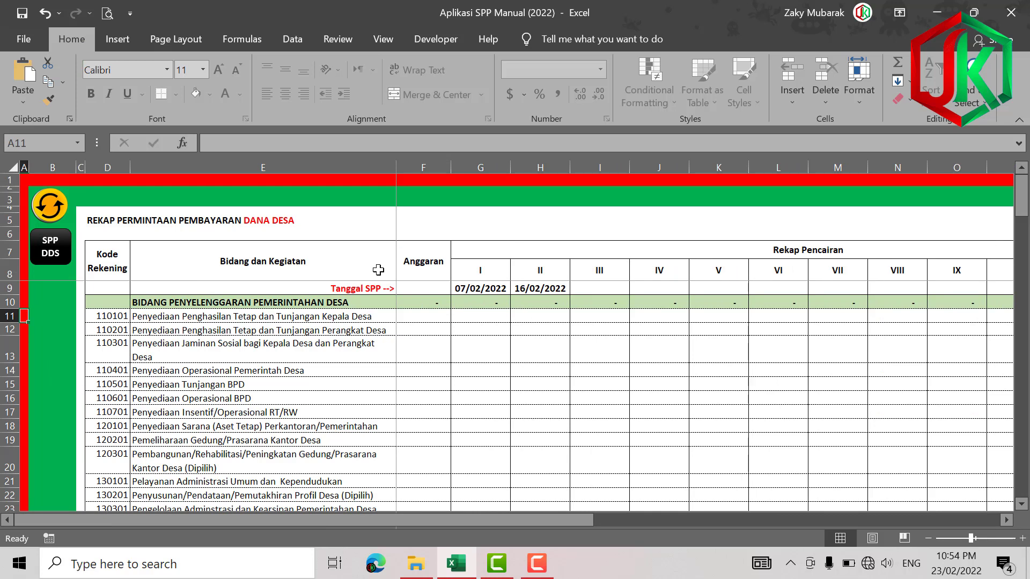
pyautogui.click(416, 325)
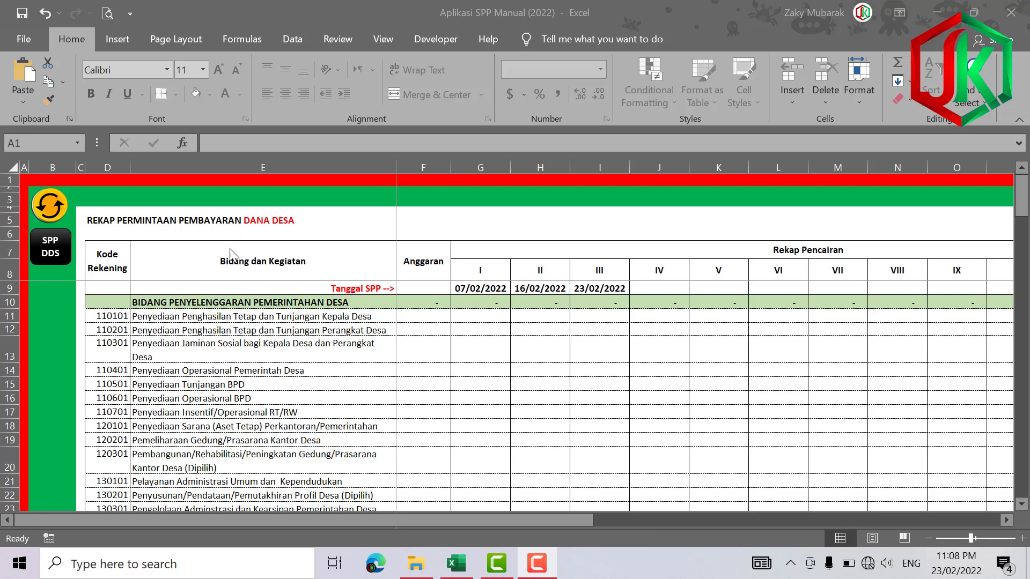
pyautogui.click(233, 220)
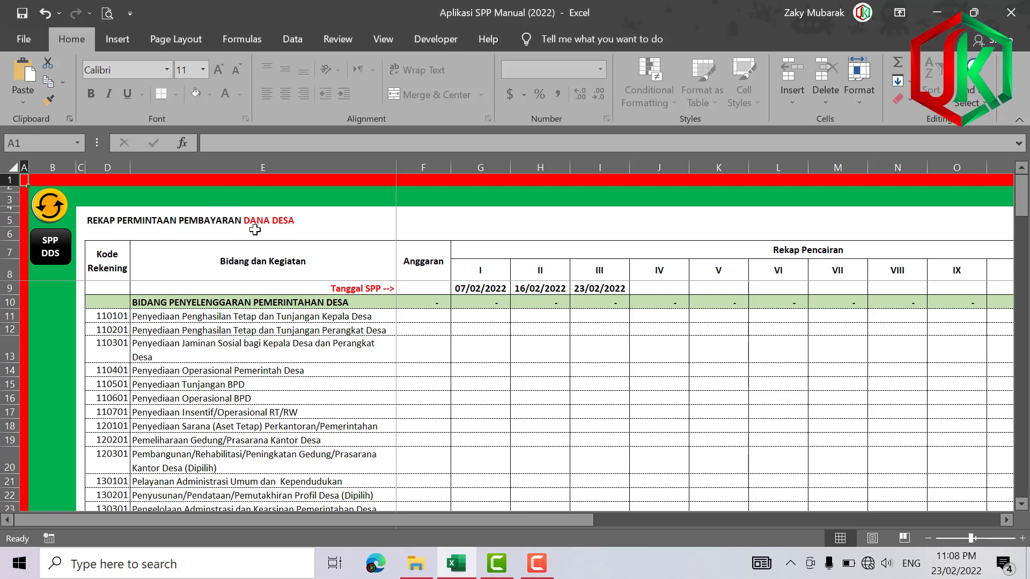
pyautogui.click(260, 225)
pyautogui.click(424, 321)
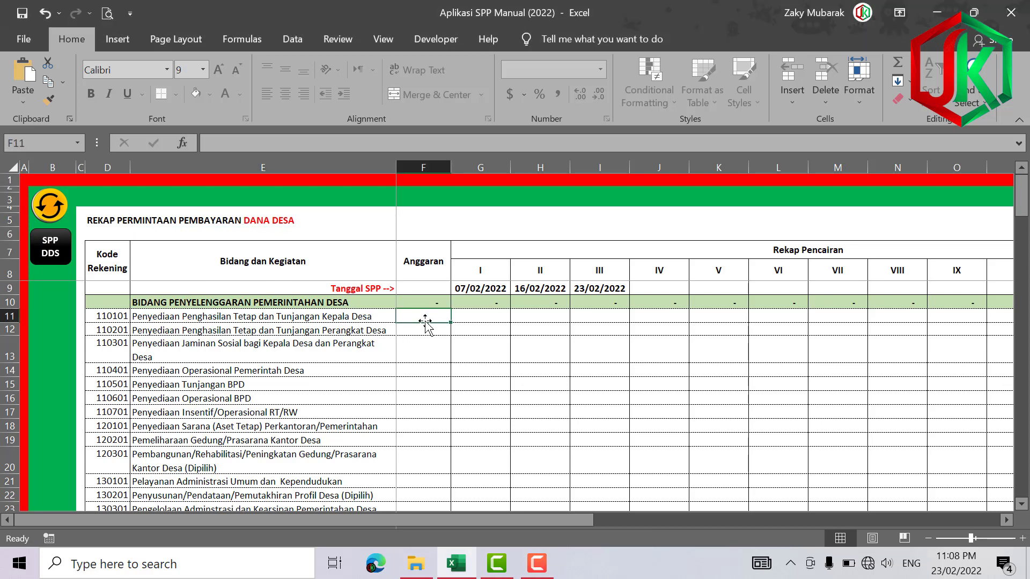
# Look through the Dana Desa recap's activities, checking their Anggaran amounts and earlier disbursements
pyautogui.scroll(-2, 403, 346)
pyautogui.scroll(2, 394, 331)
pyautogui.scroll(-12, 425, 321)
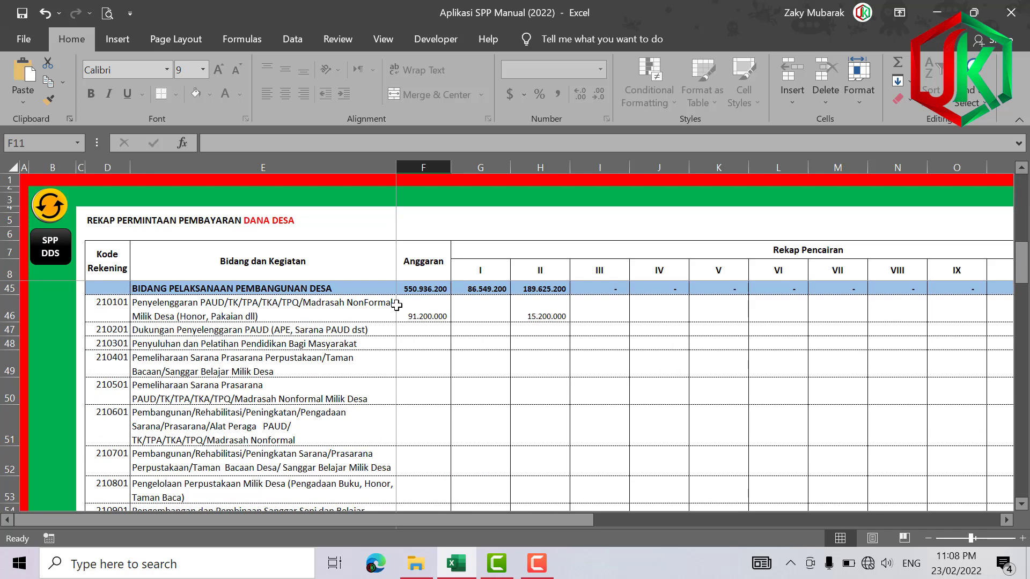
pyautogui.click(334, 318)
pyautogui.click(419, 316)
pyautogui.scroll(-7, 398, 354)
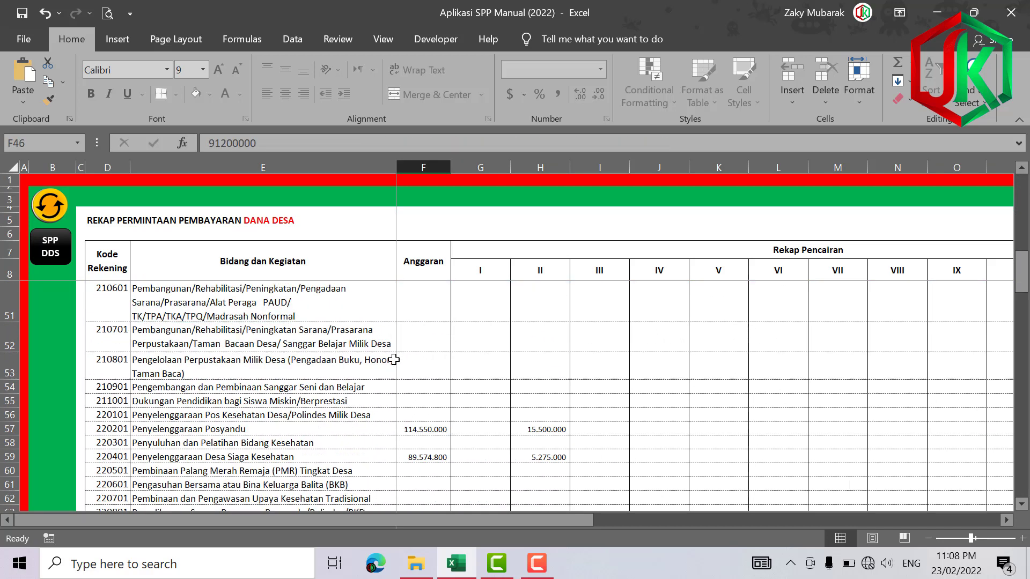
pyautogui.scroll(12, 398, 354)
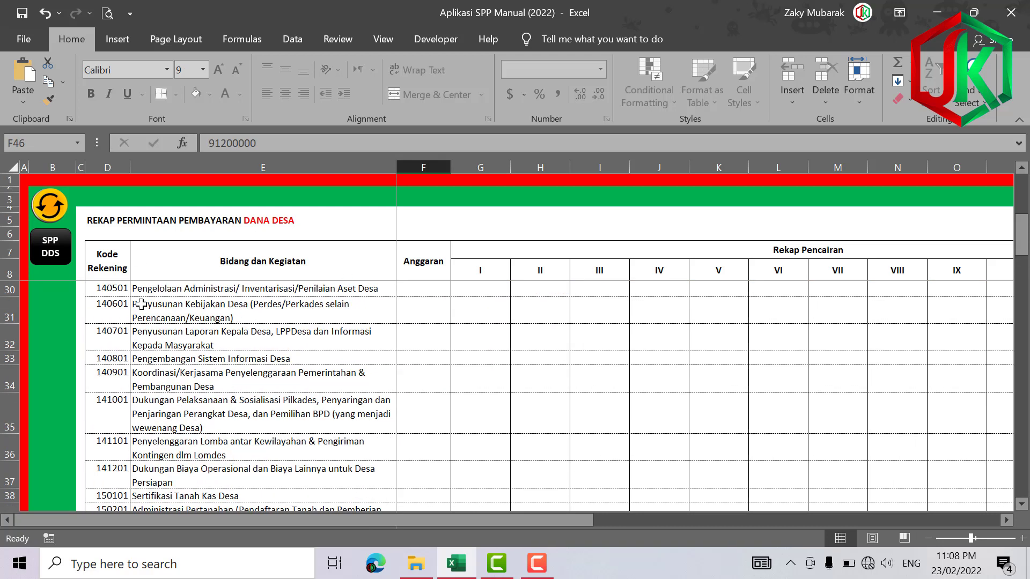
pyautogui.scroll(-9, 414, 324)
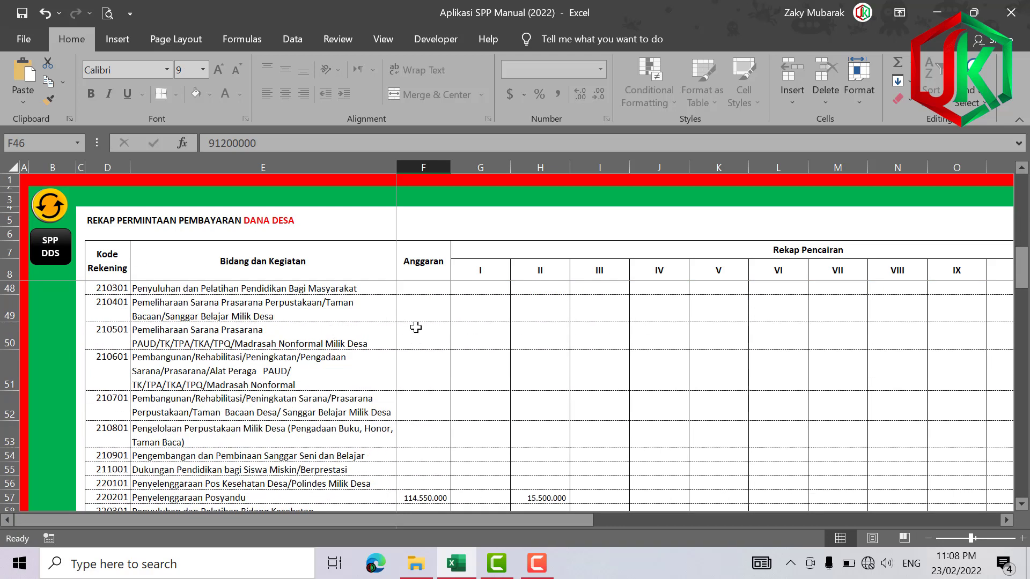
pyautogui.scroll(-10, 437, 352)
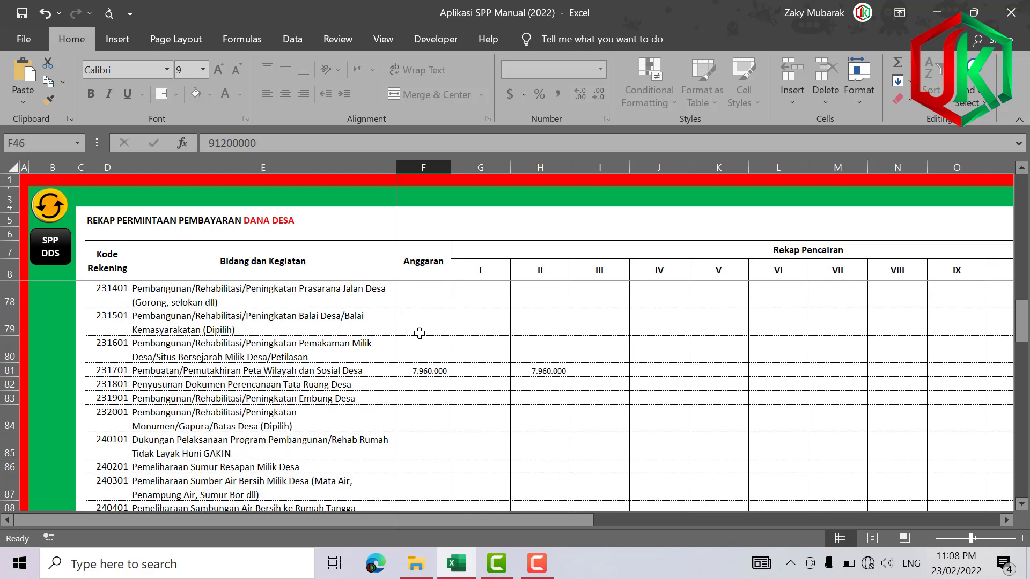
pyautogui.scroll(-9, 421, 371)
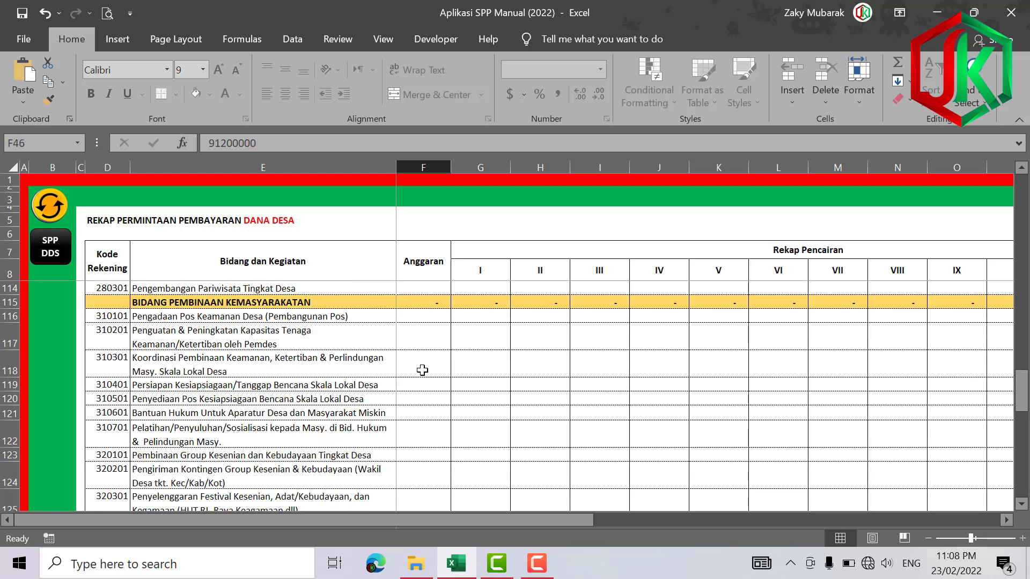
# Clear the disbursement III amount for Penanganan Keadaan Mendesak, code 530001
pyautogui.scroll(2, 420, 349)
pyautogui.scroll(-18, 420, 349)
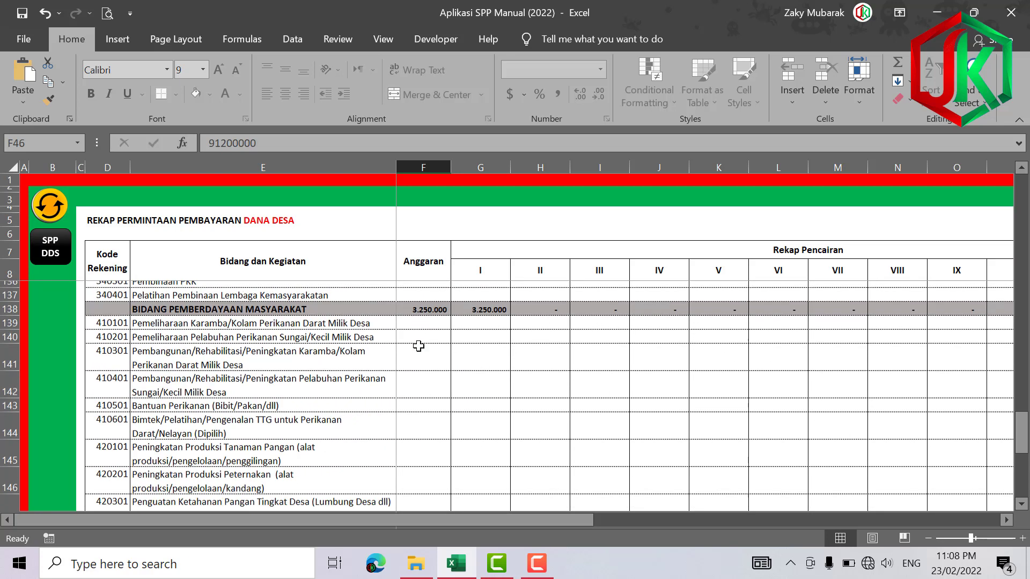
pyautogui.click(603, 373)
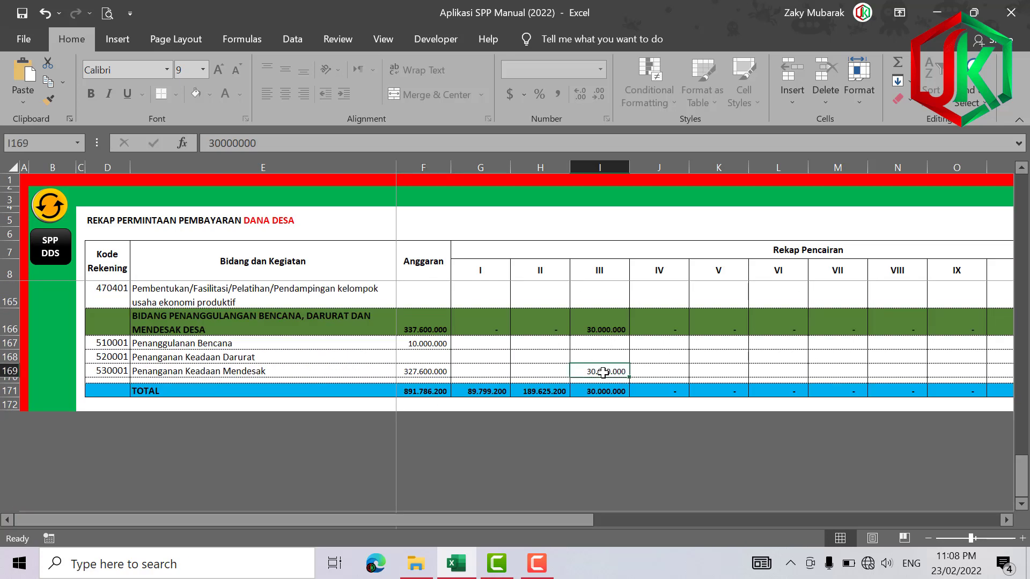
pyautogui.press('Delete')
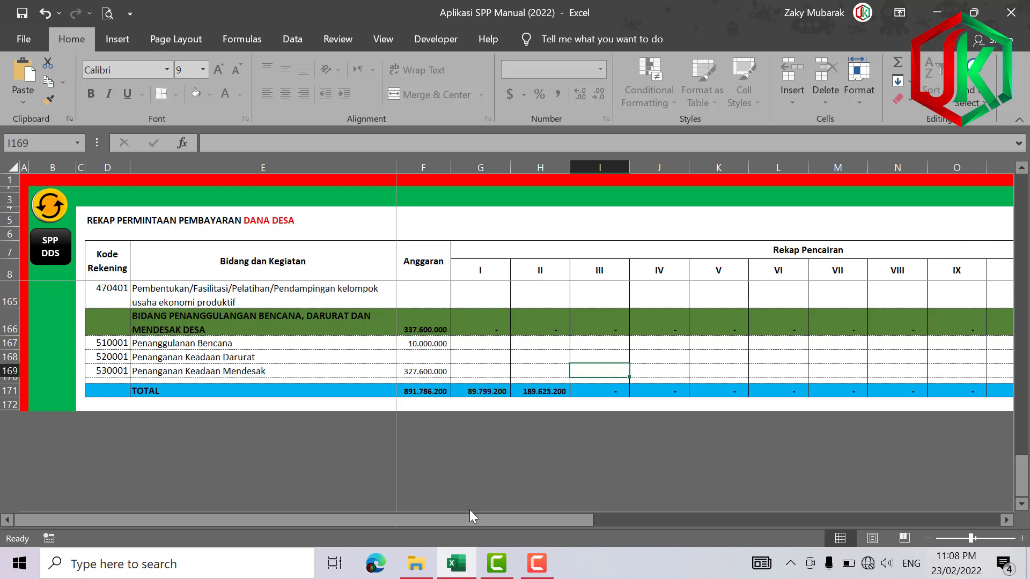
# Enter 30.000.000 as the Permintaan Sekarang amount for Penanganan Keadaan Mendesak
pyautogui.moveTo(469, 513); pyautogui.dragTo(1015, 528)
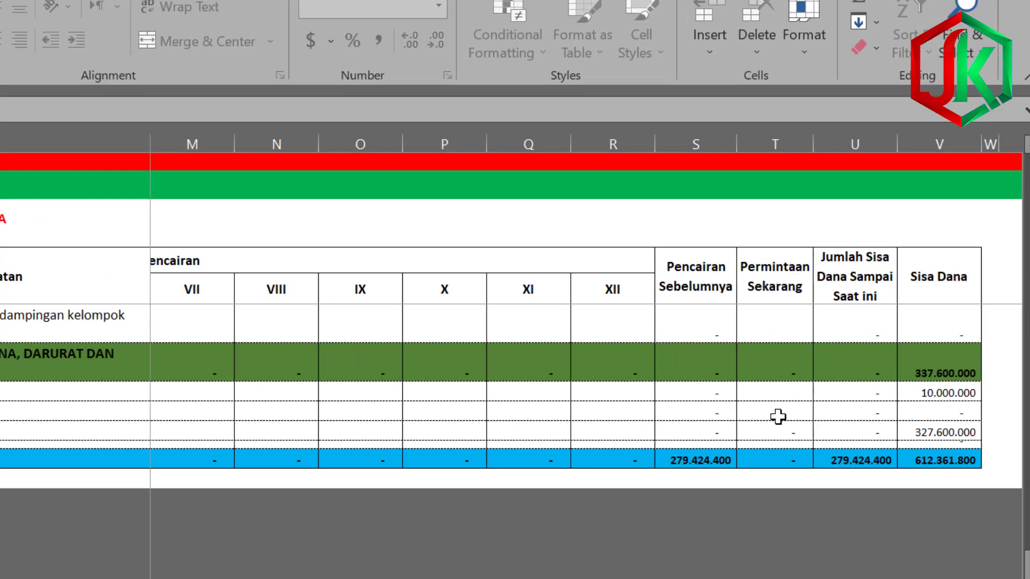
pyautogui.click(778, 416)
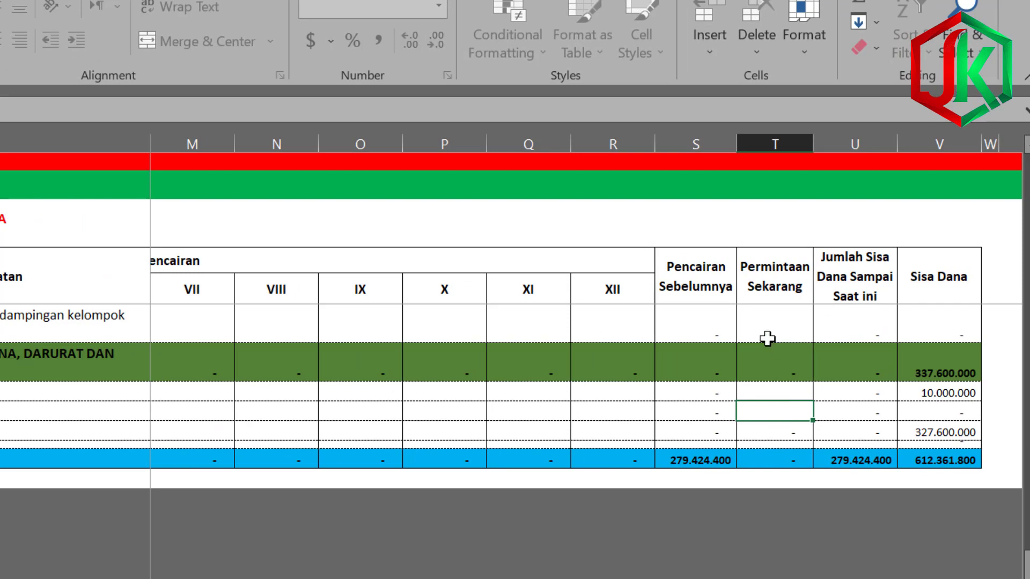
pyautogui.click(776, 431)
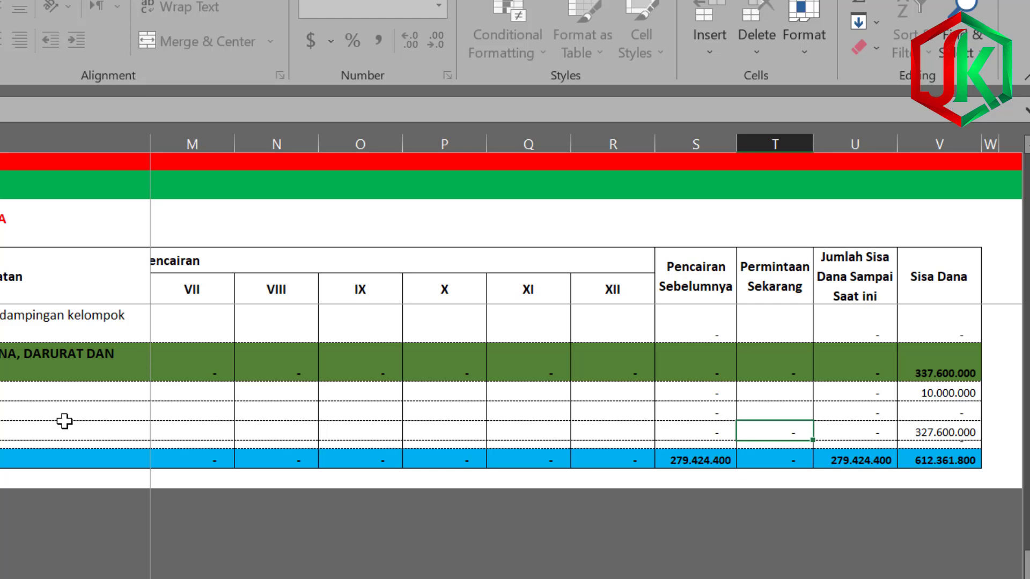
pyautogui.write('300000')
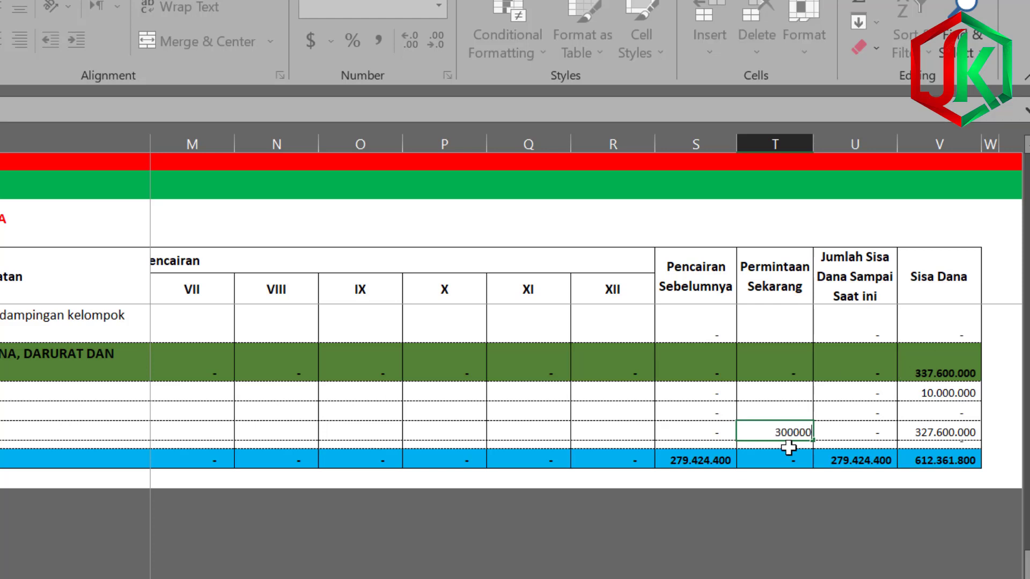
pyautogui.write('.000.000')
pyautogui.press('Return')
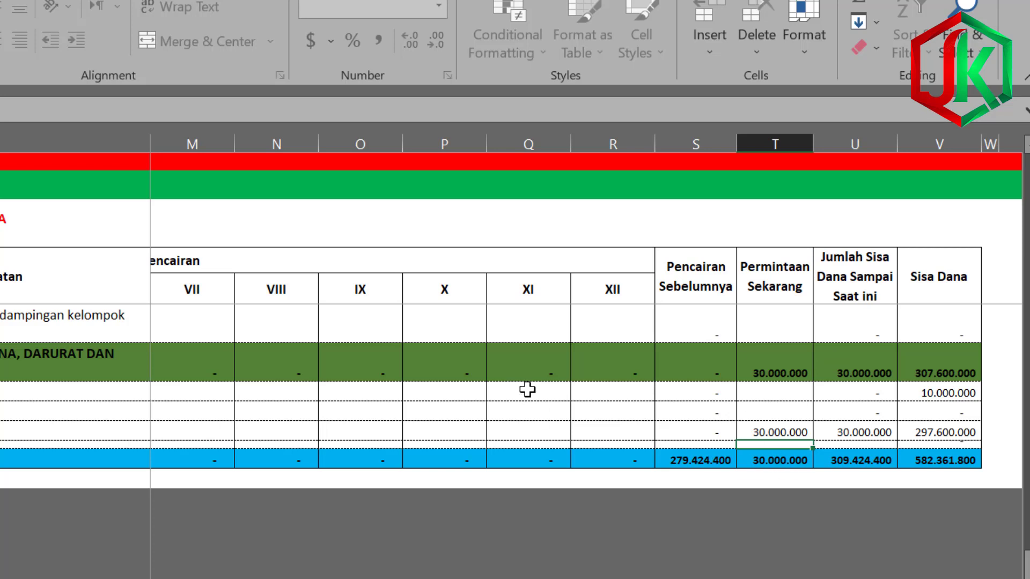
pyautogui.scroll(-5, 504, 339)
pyautogui.scroll(3, 678, 352)
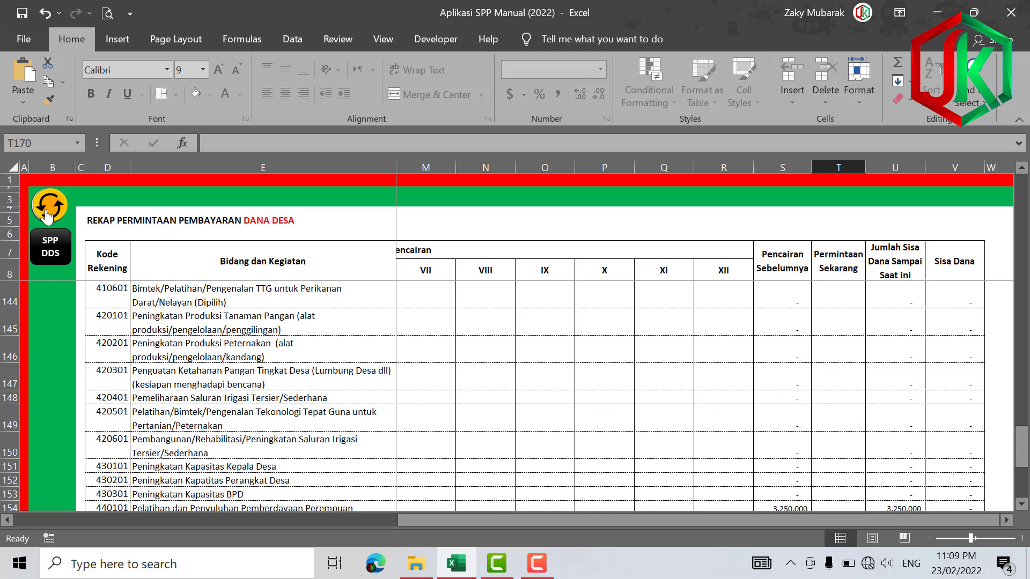
# Return to the input data and open the Srt. Permohonan request letter to check its requested amounts per field and the total
pyautogui.click(46, 216)
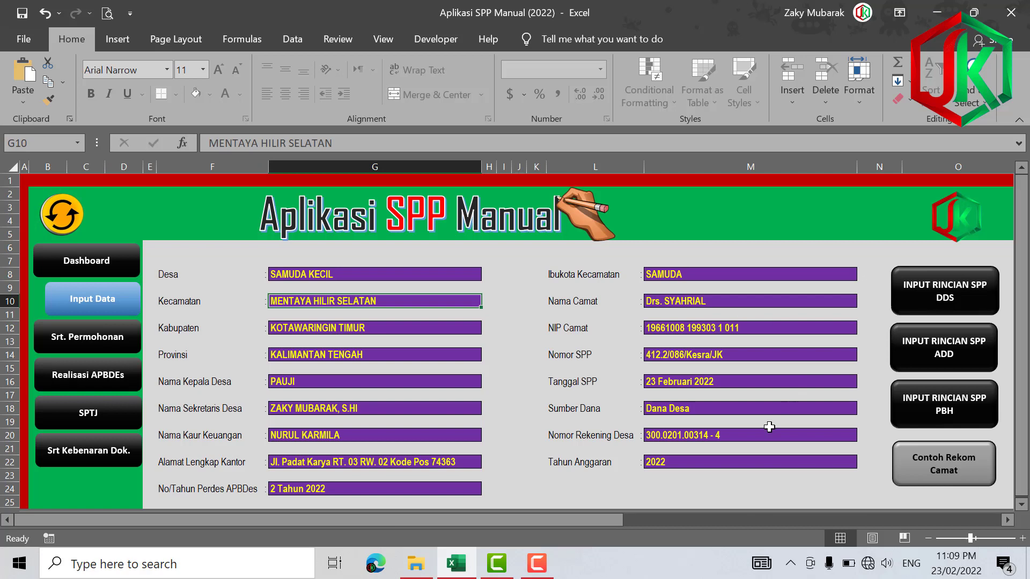
pyautogui.click(82, 343)
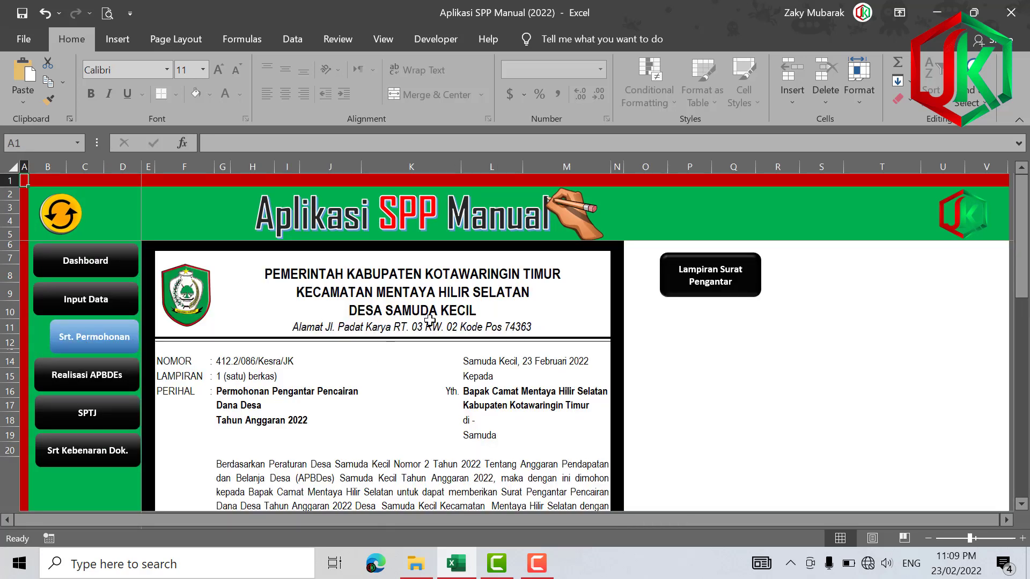
pyautogui.click(102, 307)
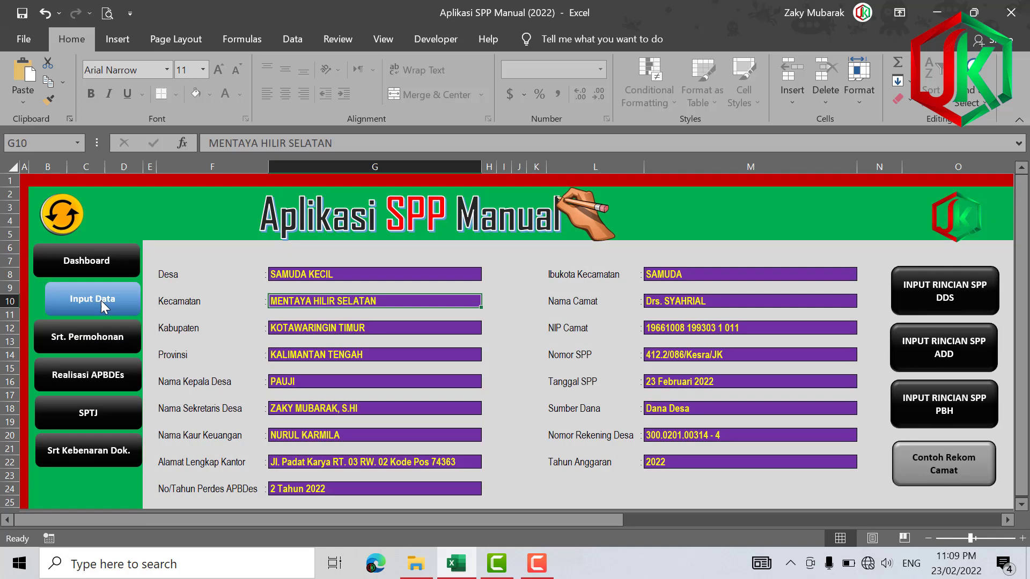
pyautogui.click(117, 345)
pyautogui.scroll(-6, 480, 389)
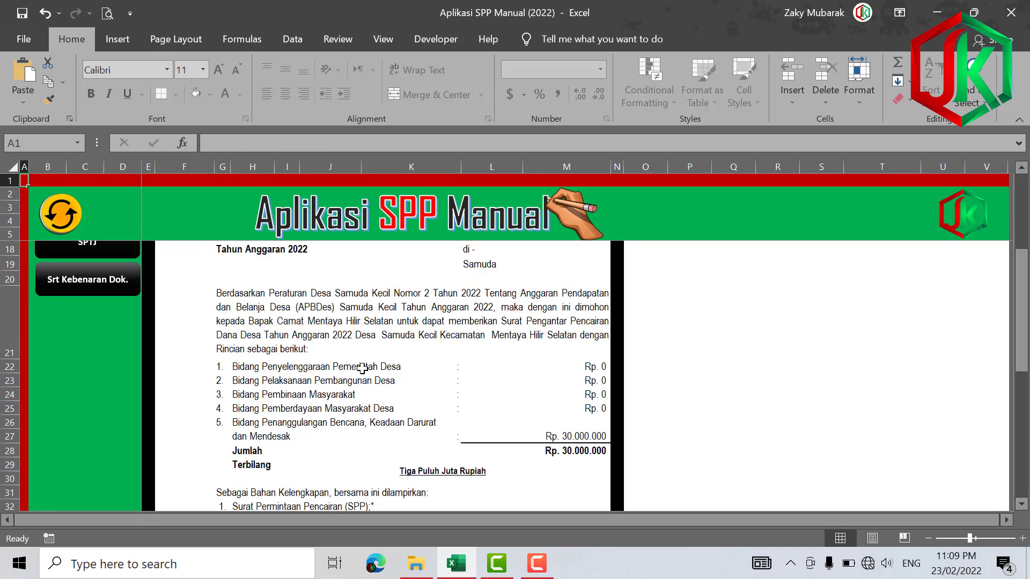
pyautogui.click(580, 306)
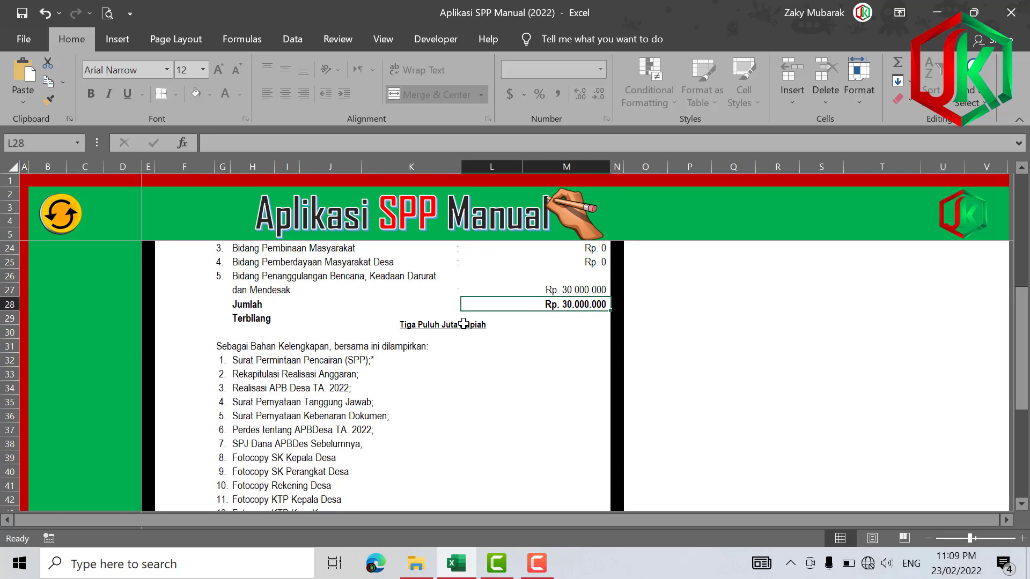
pyautogui.scroll(5, 343, 338)
pyautogui.scroll(1, 353, 357)
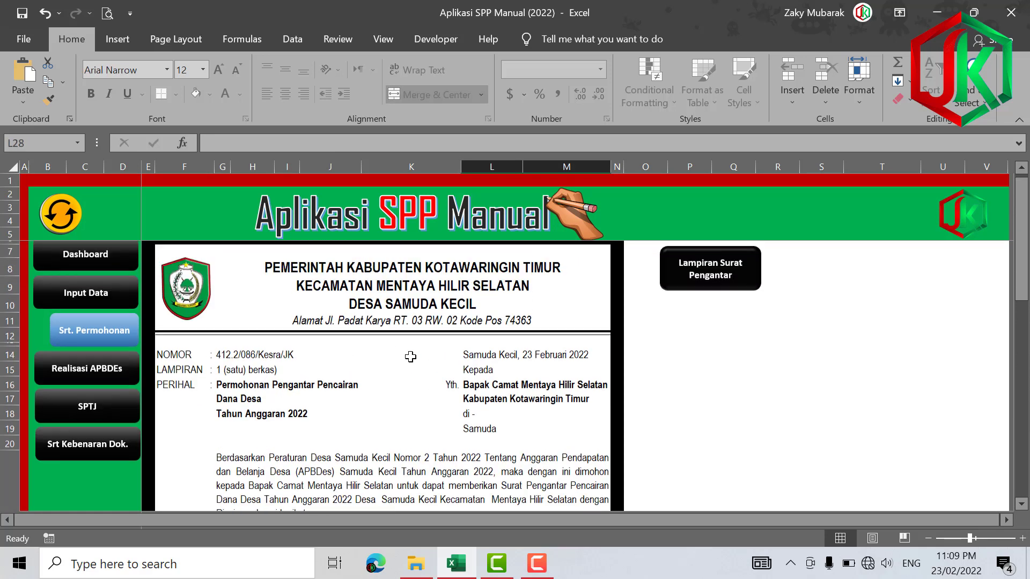
# Open the request letter's attachment recap and hide the empty activity rows 84 to 87, codes 231301 to 231601
pyautogui.click(717, 283)
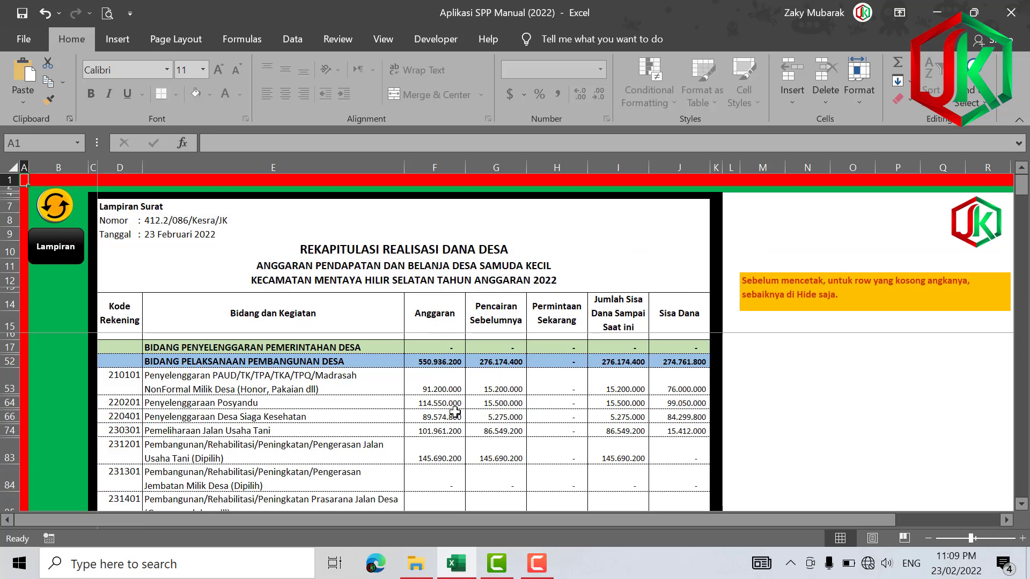
pyautogui.scroll(-1, 448, 400)
pyautogui.scroll(1, 483, 386)
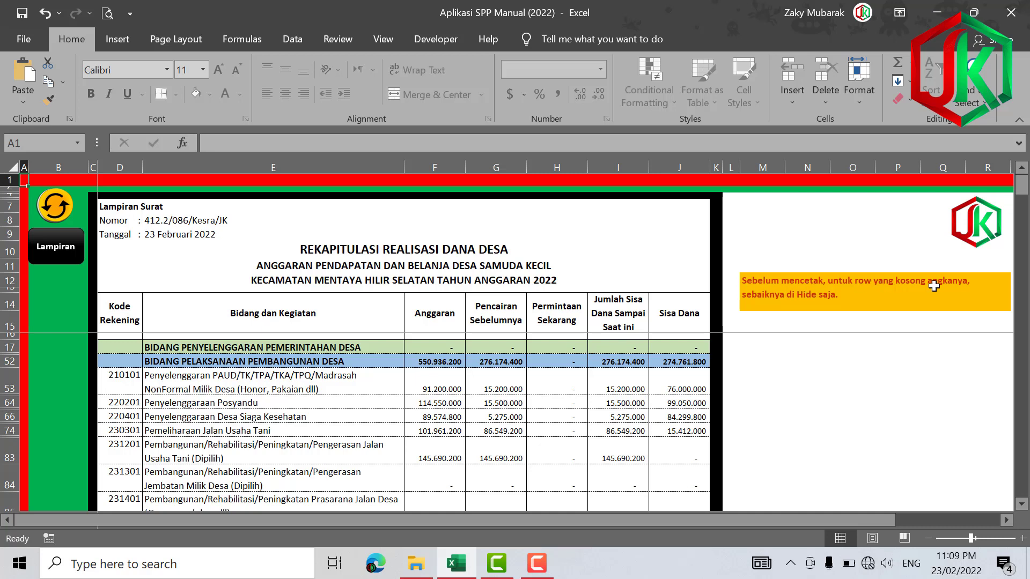
pyautogui.scroll(-1, 423, 393)
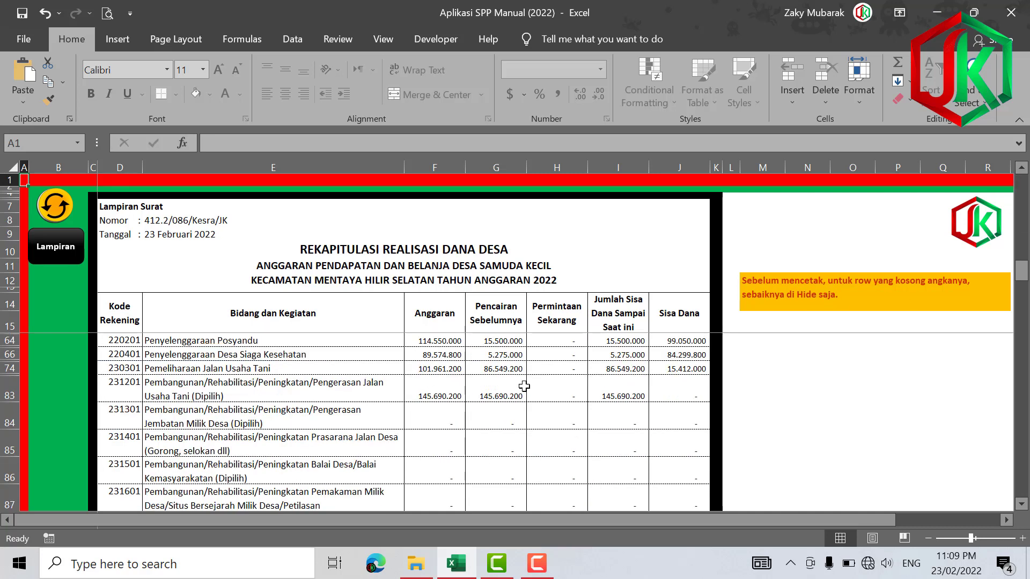
pyautogui.scroll(1, 565, 400)
pyautogui.scroll(-2, 451, 413)
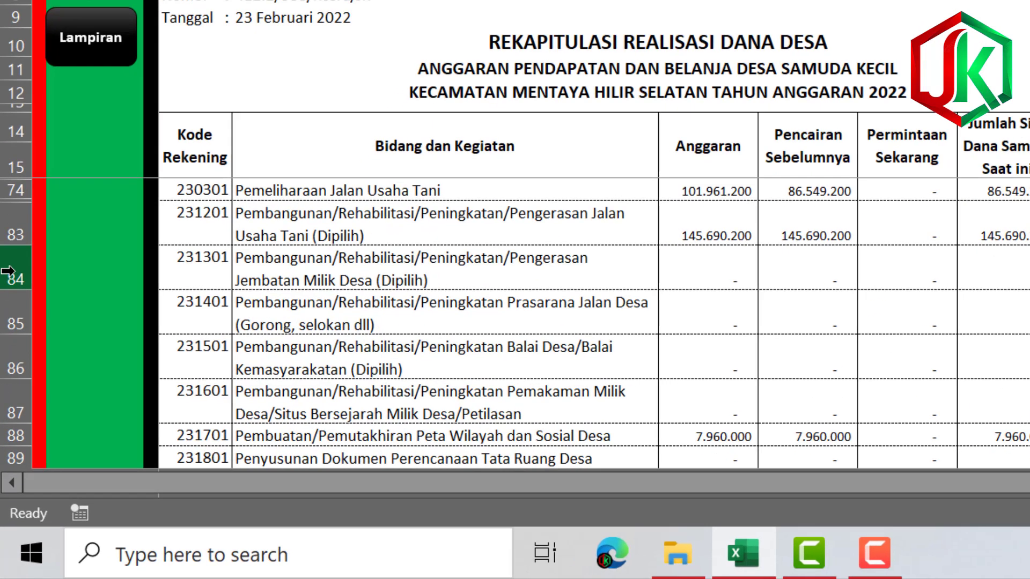
pyautogui.moveTo(8, 271); pyautogui.dragTo(5, 408)
pyautogui.rightClick(11, 341)
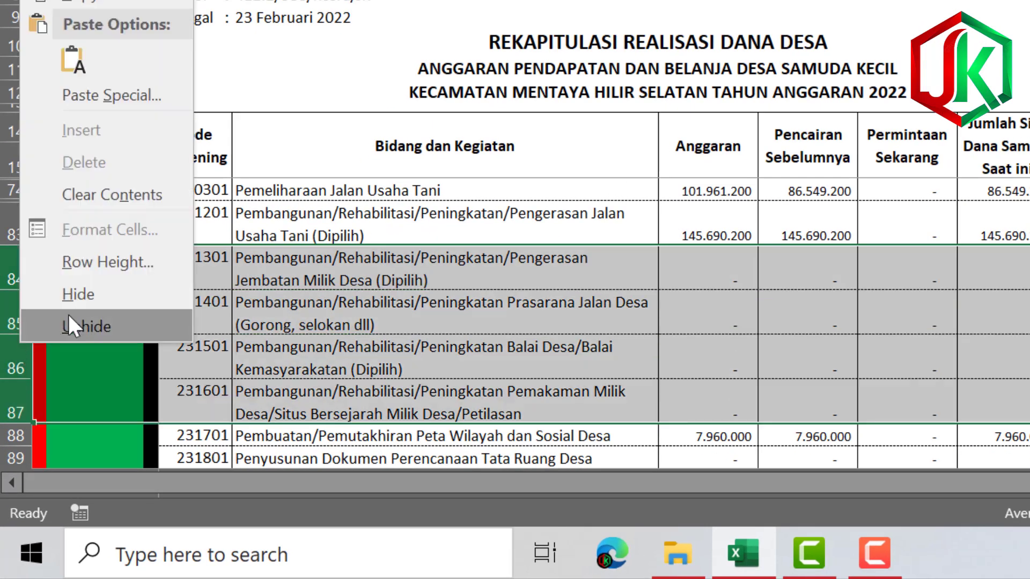
pyautogui.click(82, 304)
pyautogui.click(705, 334)
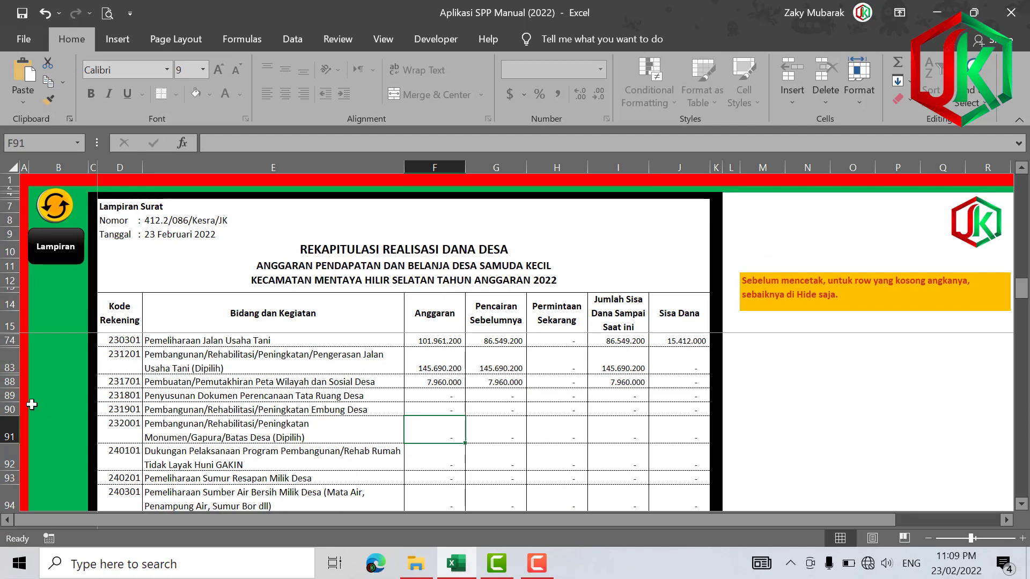
# Hide the recap's empty activity rows 89 to 121, from code 231801 through code 280301
pyautogui.moveTo(9, 397)
pyautogui.mouseDown()
pyautogui.moveTo(4, 488)
pyautogui.moveTo(4, 368)
pyautogui.moveTo(6, 381)
pyautogui.mouseUp()
pyautogui.rightClick(8, 371)
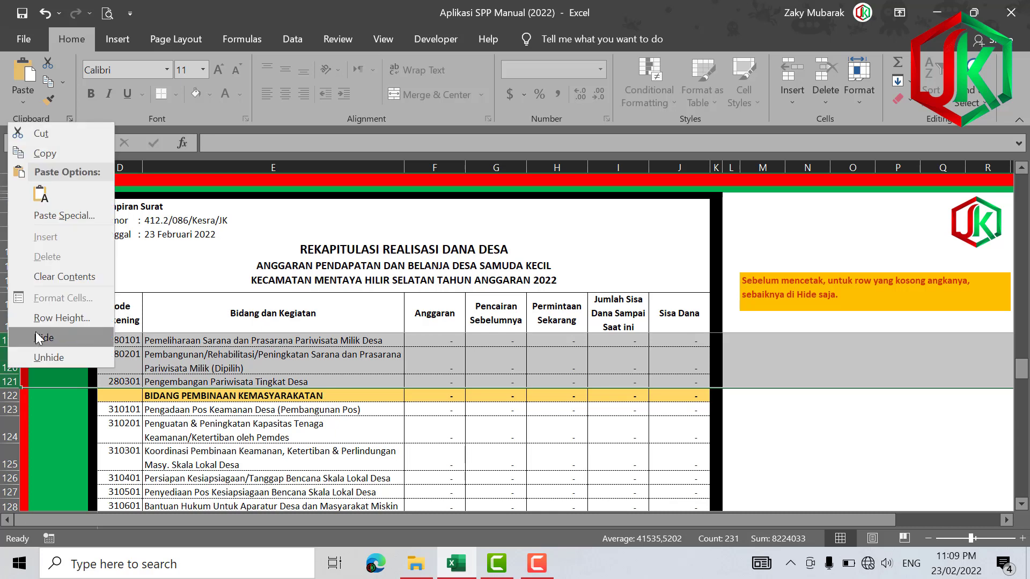
pyautogui.click(38, 337)
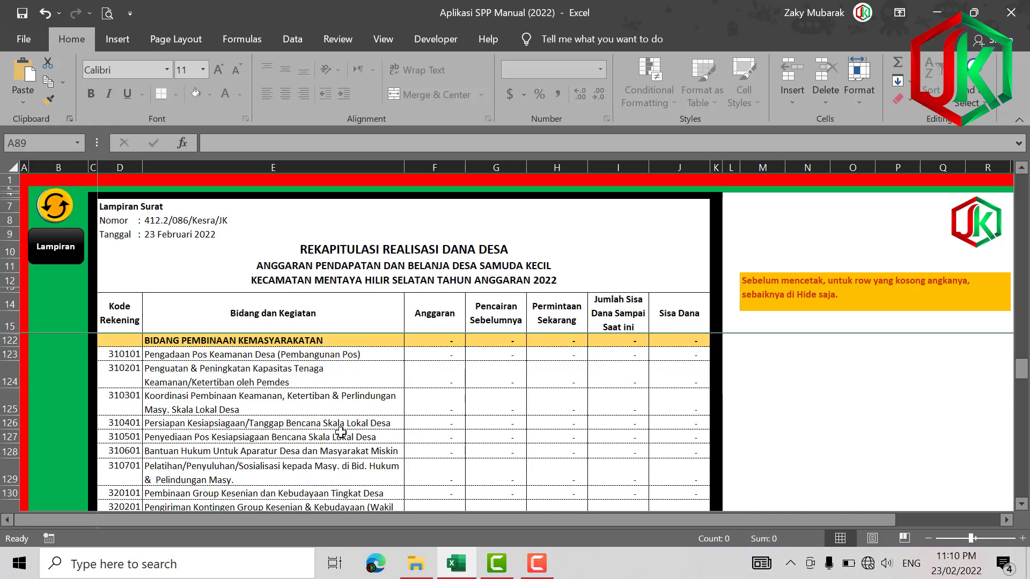
pyautogui.scroll(4, 325, 364)
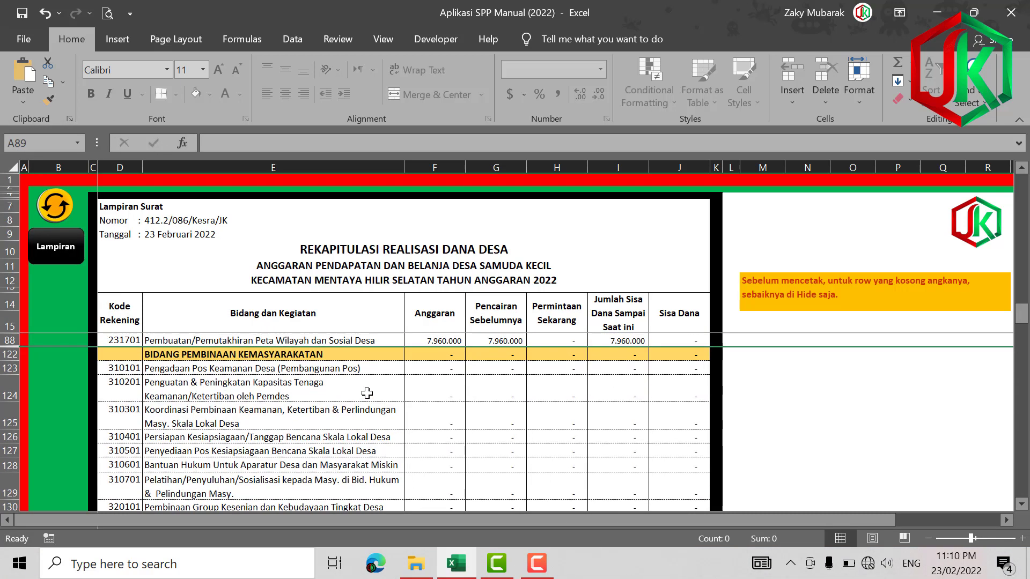
# Check both pages of the attachment recap in the print preview and return to the request letter
pyautogui.hotkey('ctrl', 'p')
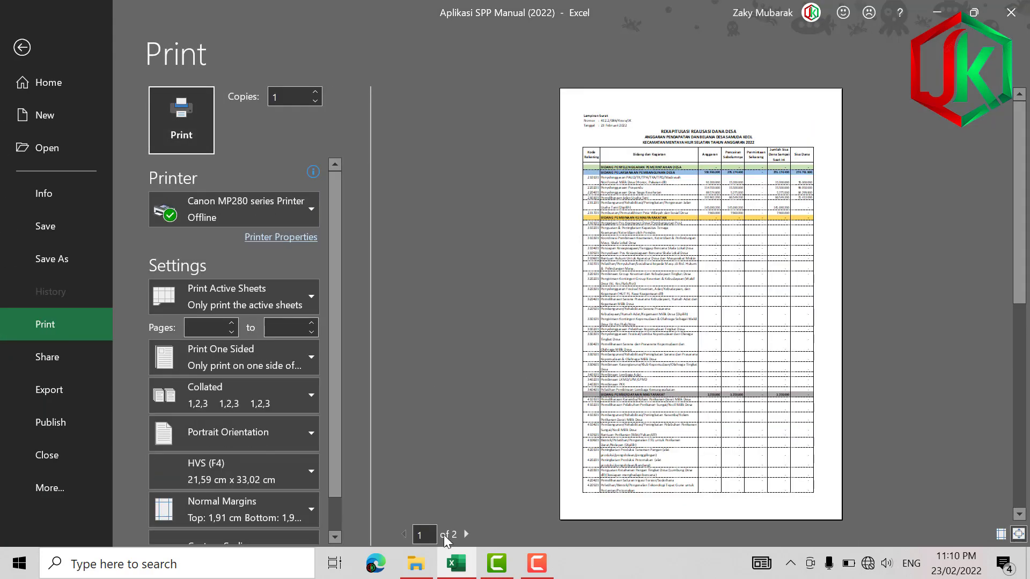
pyautogui.click(465, 534)
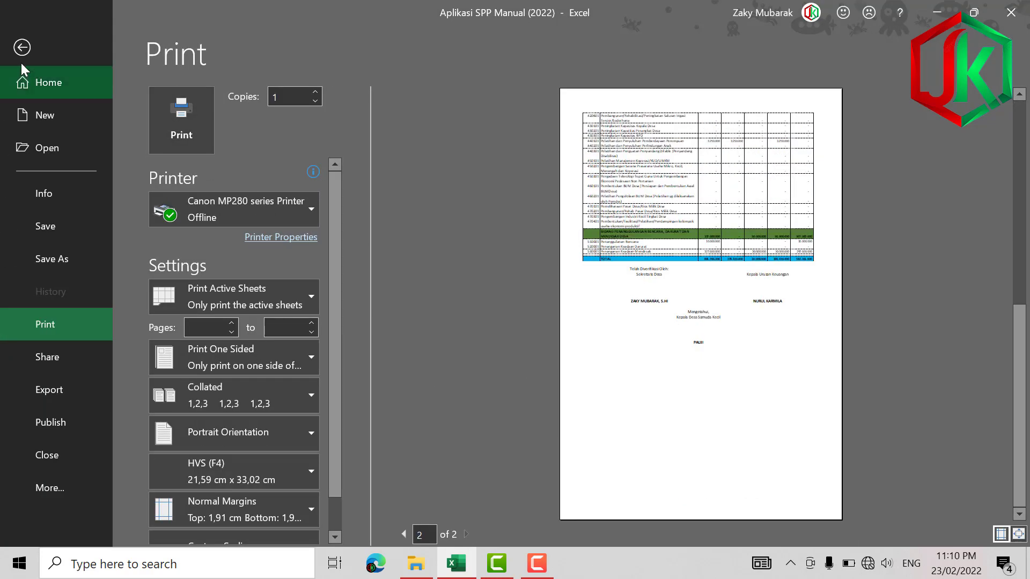
pyautogui.click(22, 47)
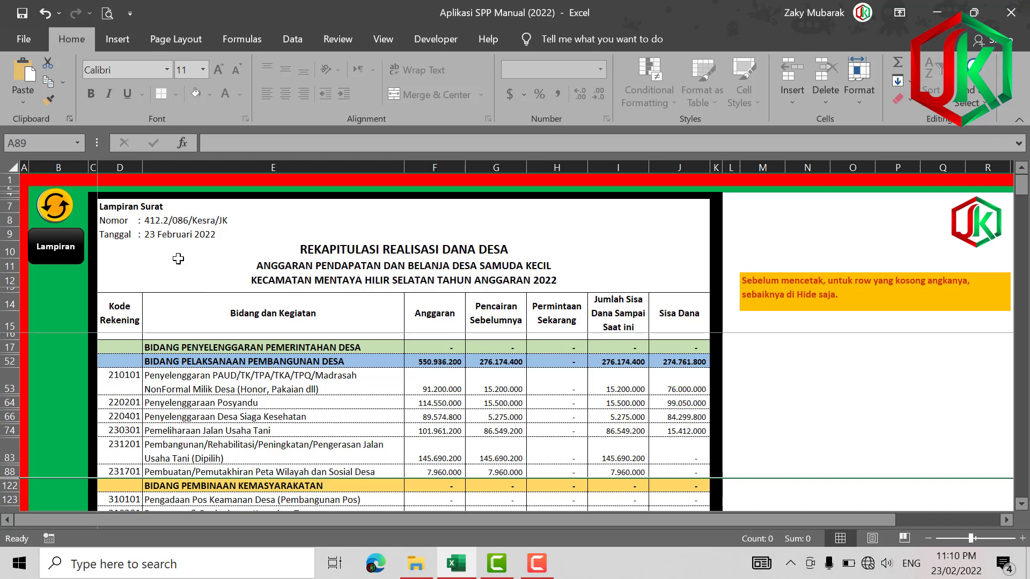
pyautogui.click(60, 214)
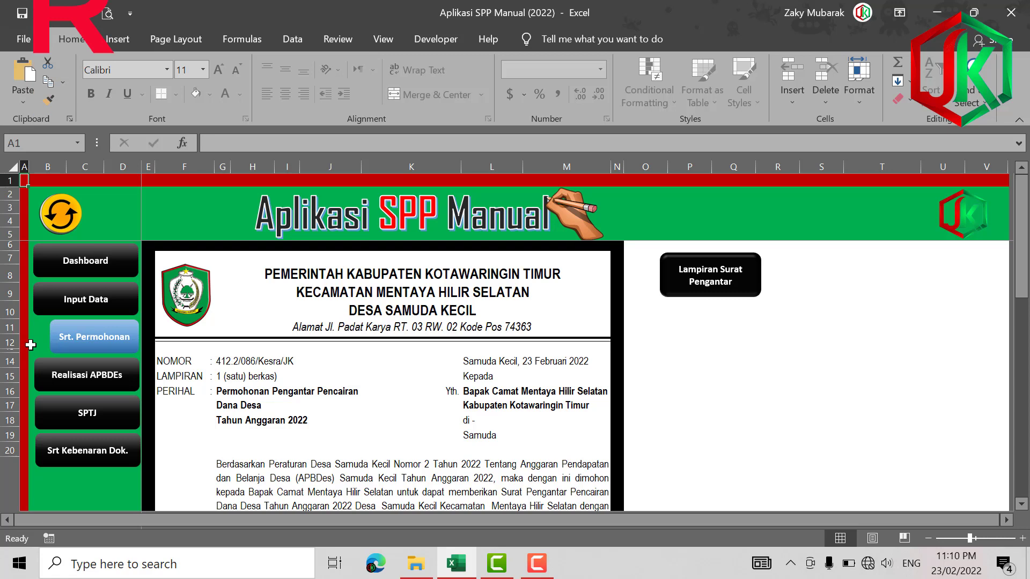
# Open the Realisasi APBDEs sheet and examine the fund sources and budget ceilings in the Tahapan Transfer Dana table
pyautogui.click(87, 384)
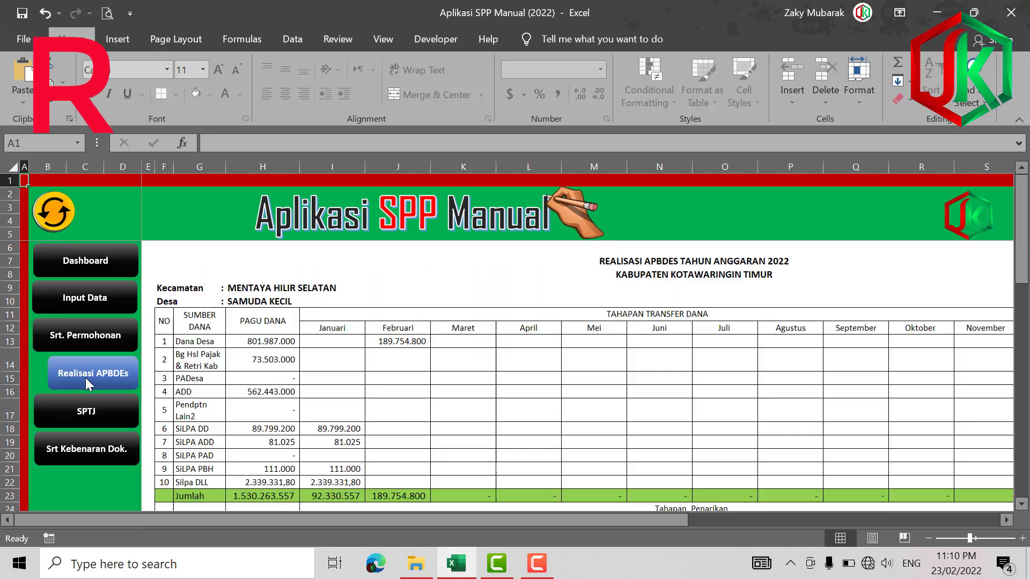
pyautogui.click(714, 261)
pyautogui.click(292, 341)
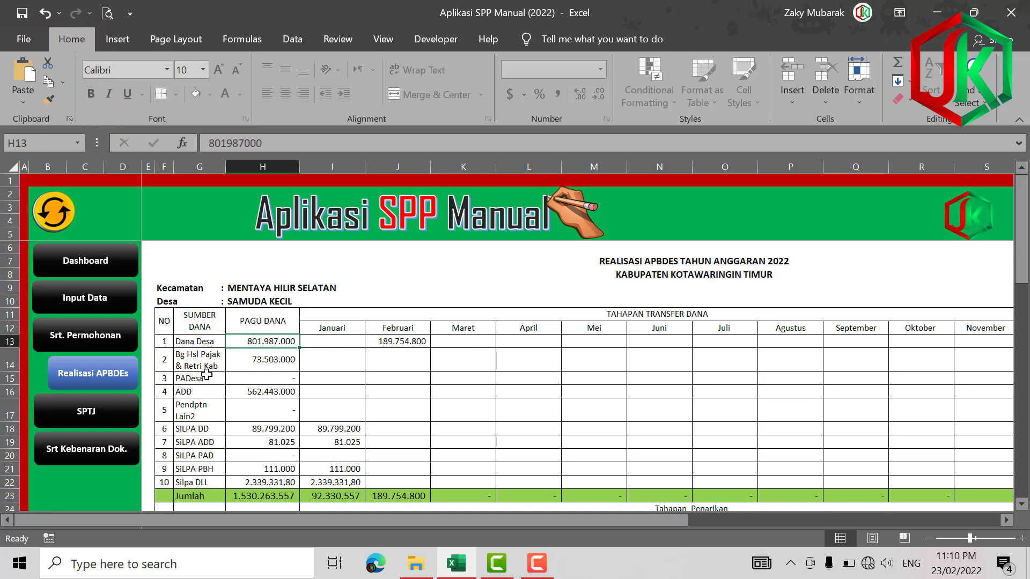
pyautogui.click(199, 356)
pyautogui.click(201, 341)
pyautogui.click(200, 359)
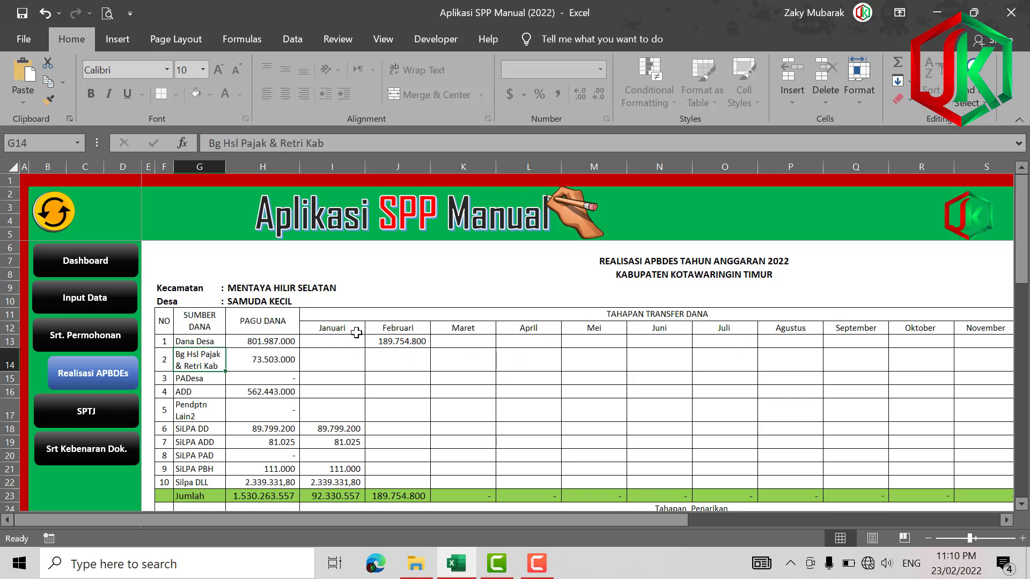
# Examine the monthly entries in the Tahapan Penarikan and Pertanggungjawaban tables, down to the signature block
pyautogui.scroll(-4, 639, 424)
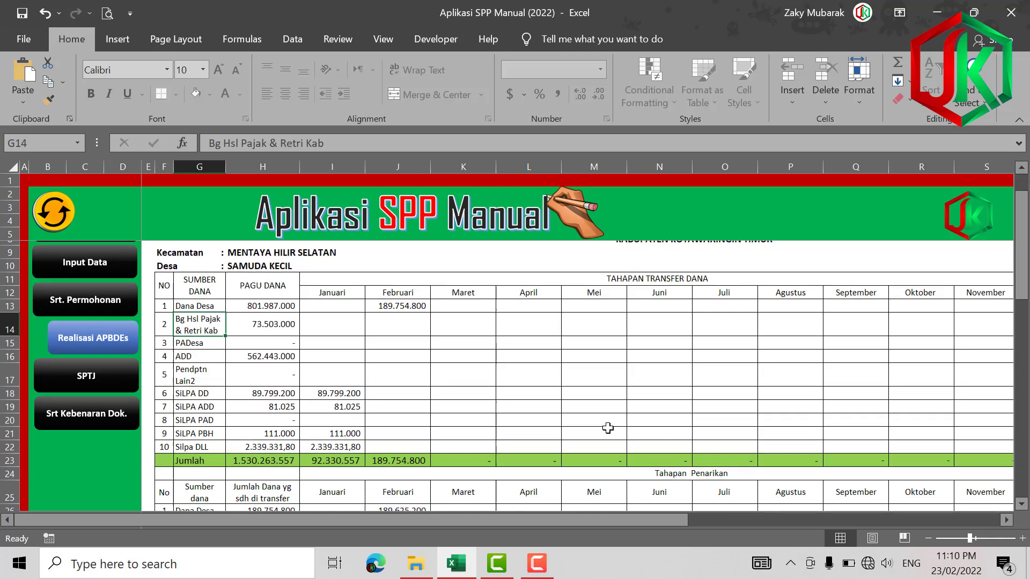
pyautogui.click(691, 333)
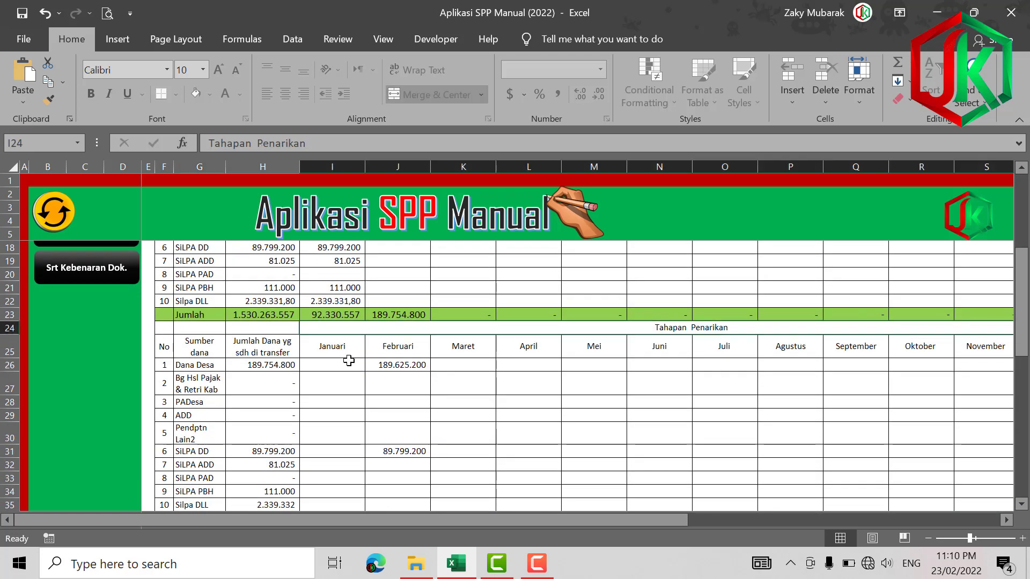
pyautogui.click(340, 354)
pyautogui.click(393, 372)
pyautogui.click(398, 436)
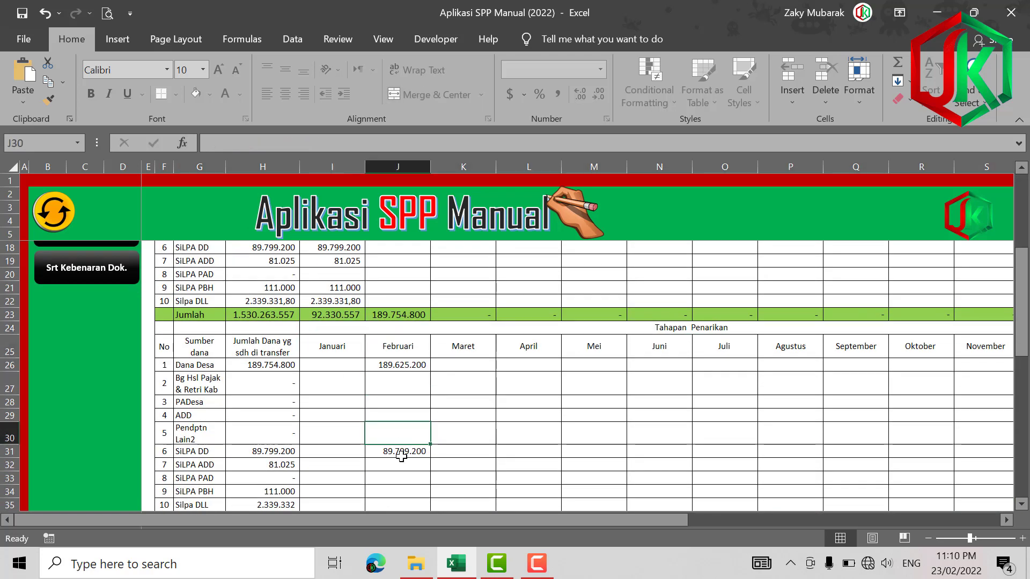
pyautogui.scroll(-3, 408, 440)
pyautogui.click(647, 404)
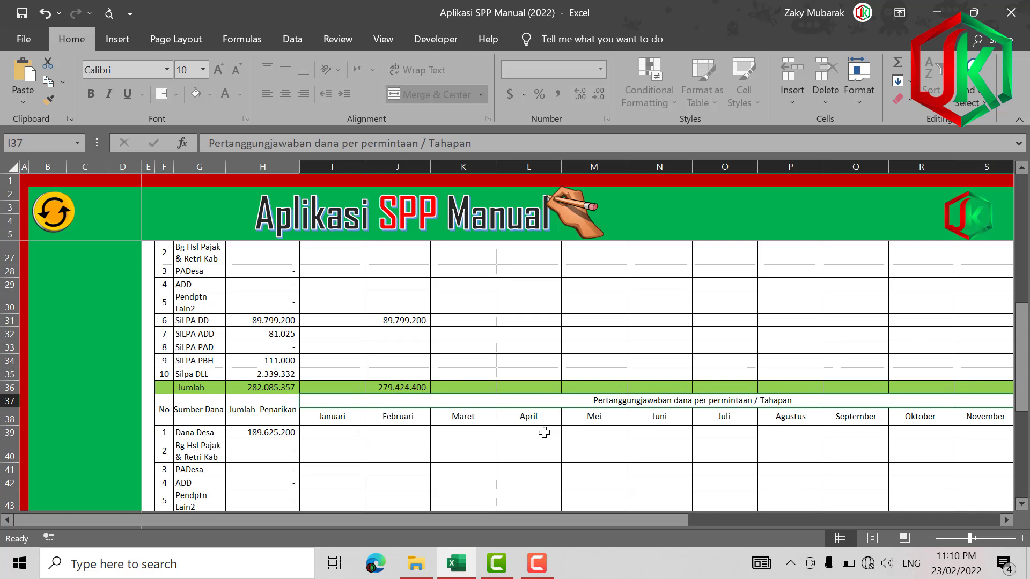
pyautogui.scroll(-2, 544, 433)
pyautogui.scroll(-3, 338, 377)
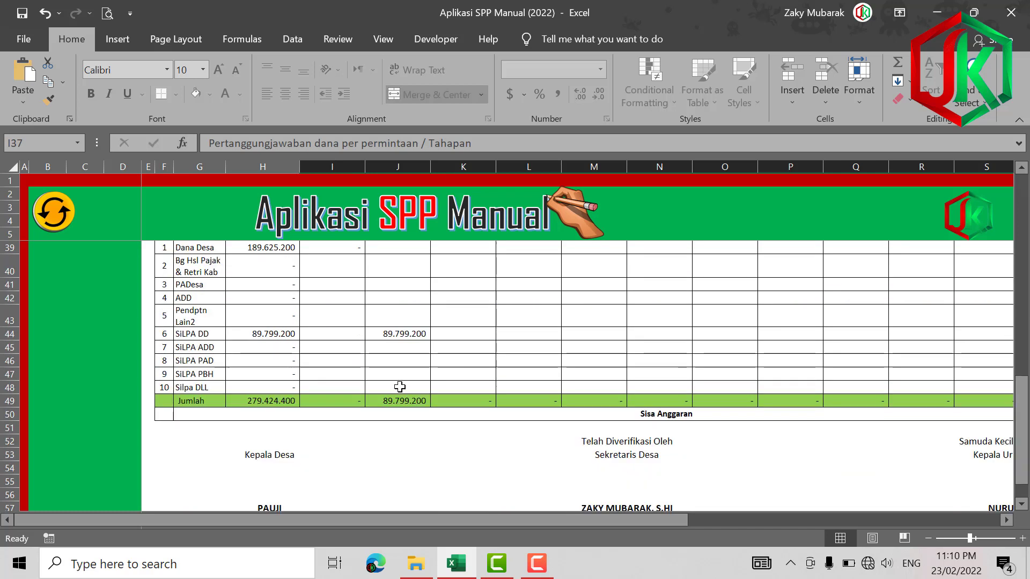
pyautogui.scroll(3, 608, 332)
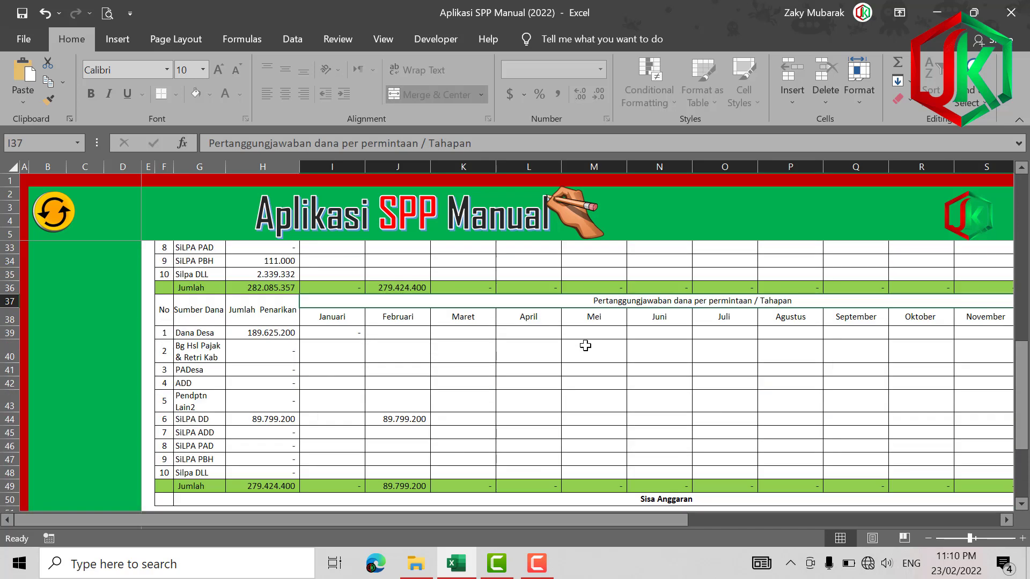
pyautogui.scroll(-3, 536, 370)
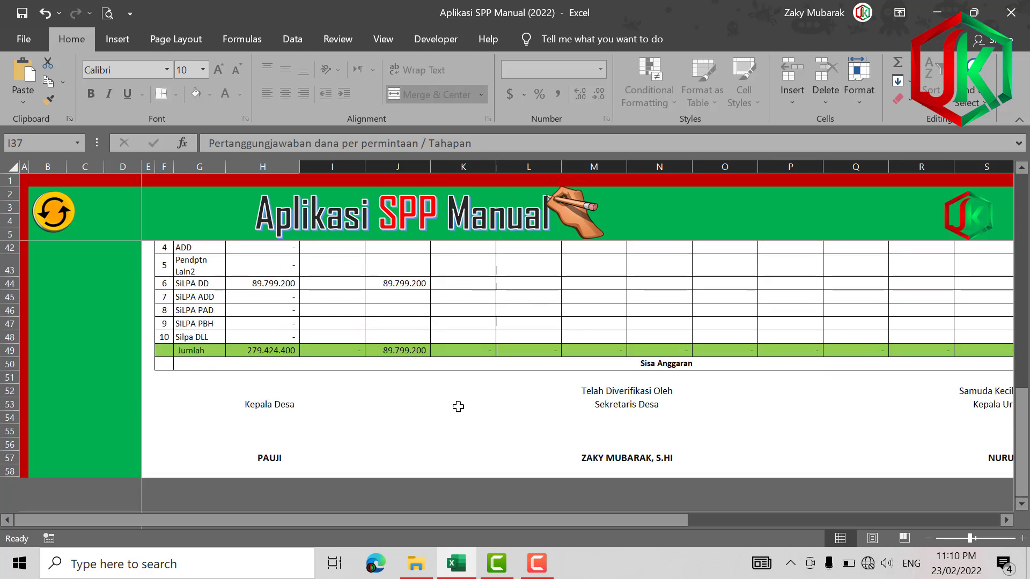
# Check the Realisasi APBDEs report's page layout in the print preview and return to the start of the sheet
pyautogui.click(107, 13)
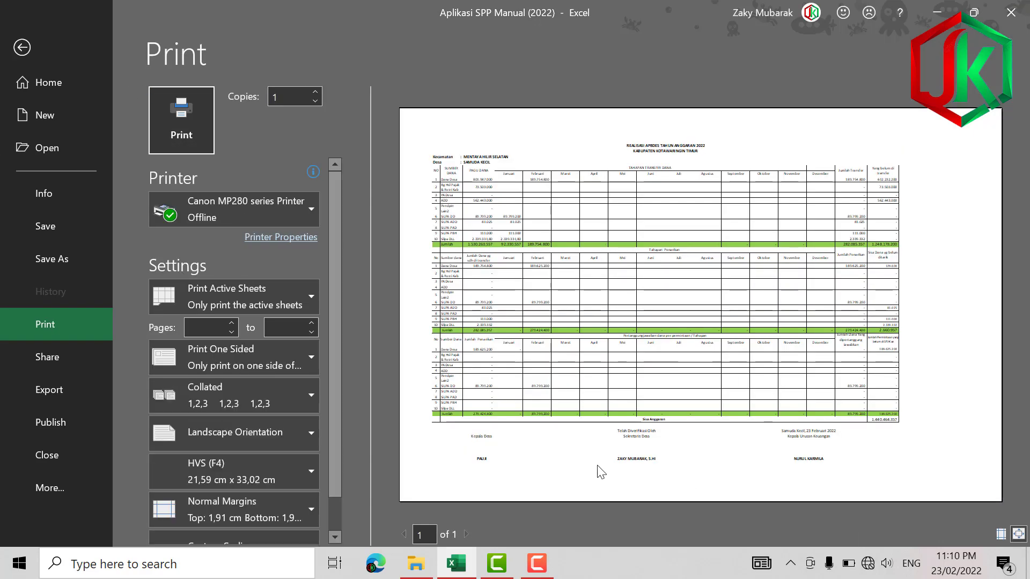
pyautogui.click(21, 47)
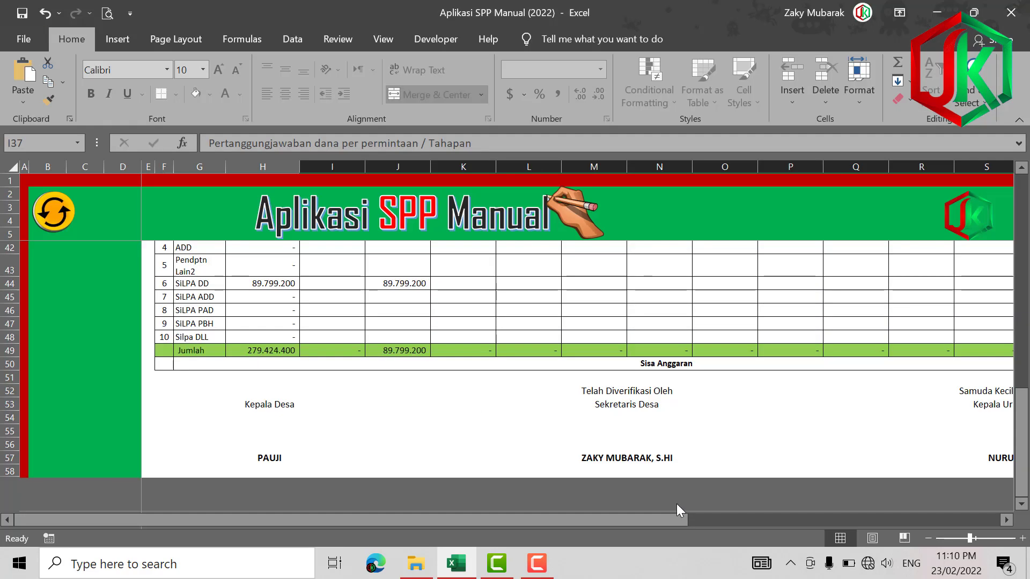
pyautogui.scroll(10, 571, 376)
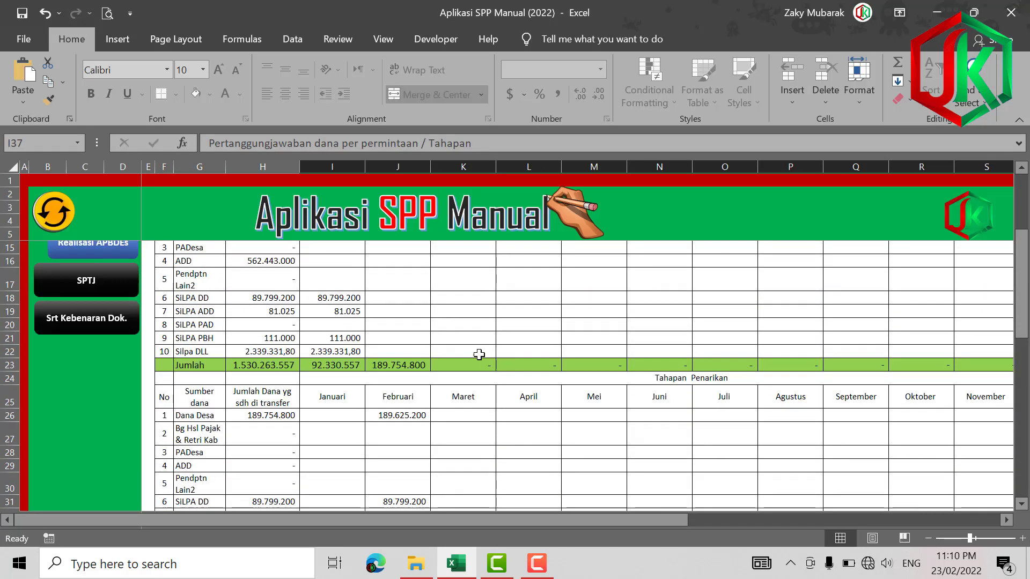
pyautogui.scroll(1, 430, 342)
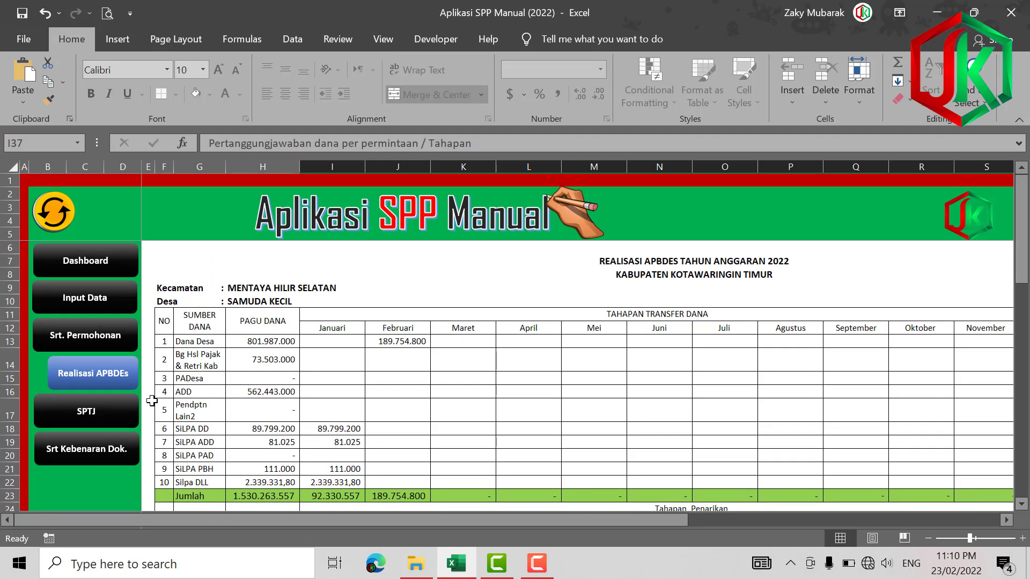
# Open the SPTJ sheet and review the statement of responsibility letter and its letter number field
pyautogui.click(97, 418)
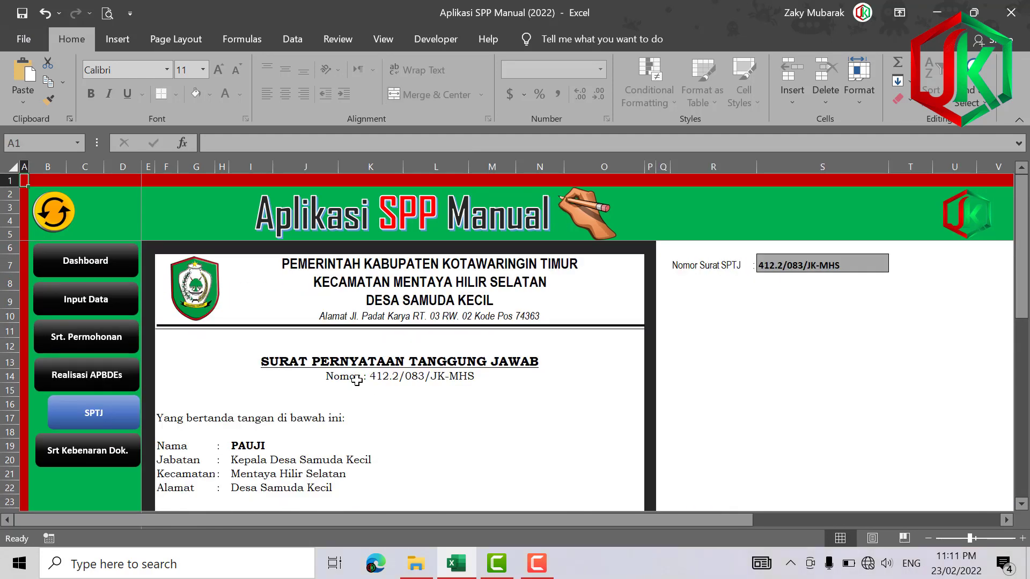
pyautogui.scroll(-5, 358, 378)
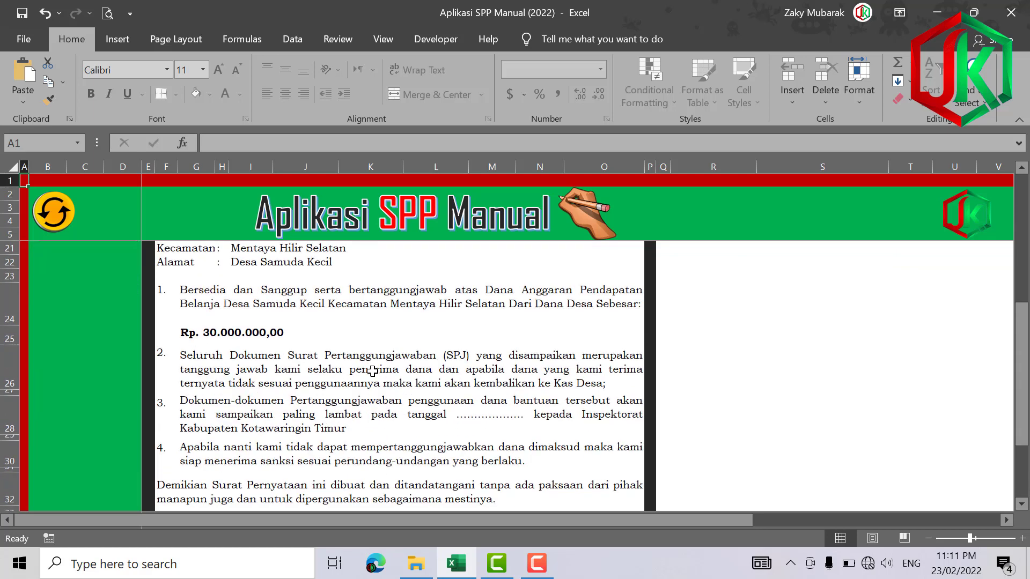
pyautogui.scroll(5, 372, 370)
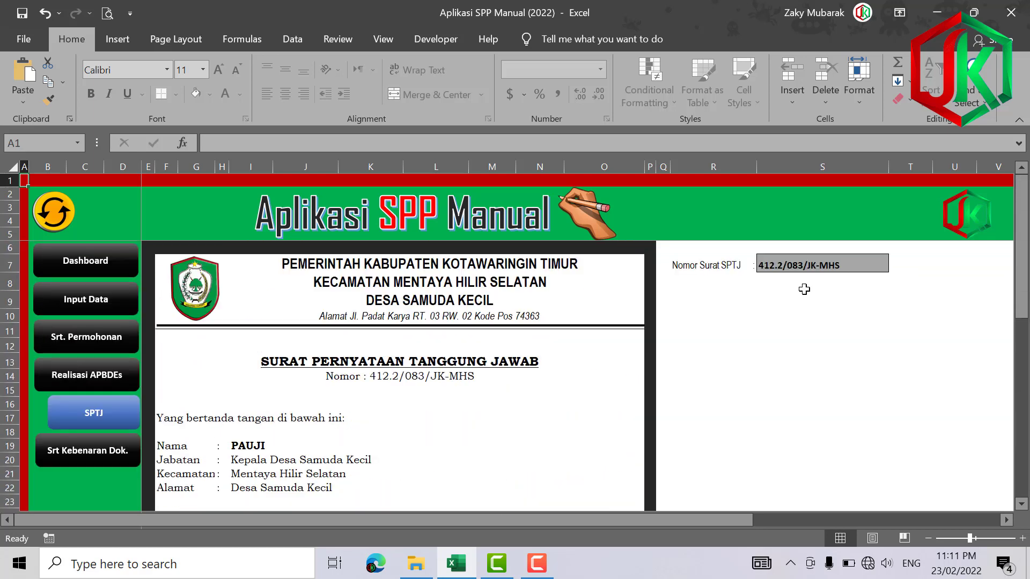
pyautogui.click(831, 265)
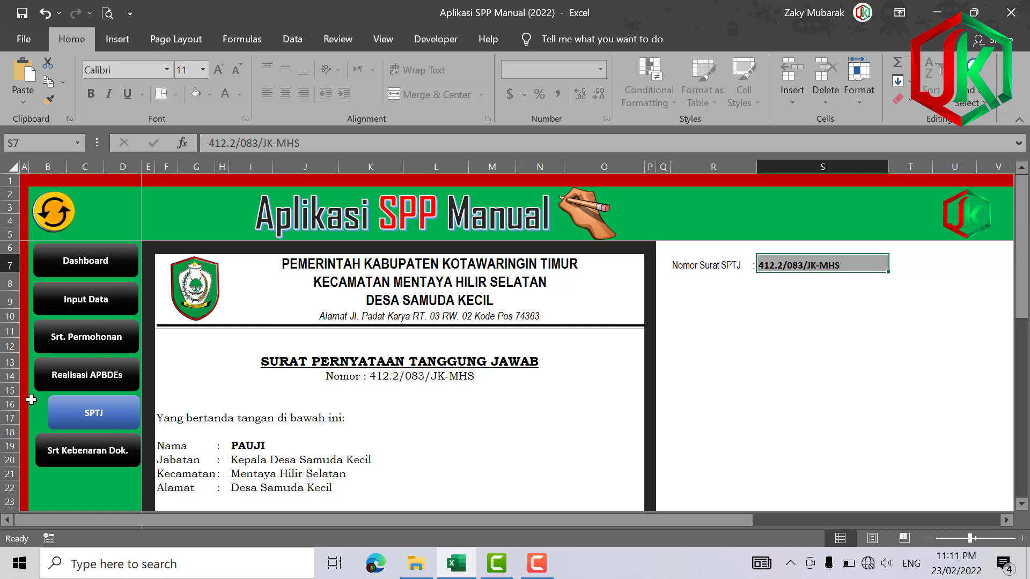
# Open the Srt Kebenaran Dok. sheet and set its letter number to 412.2/082/JK-MHS
pyautogui.click(115, 459)
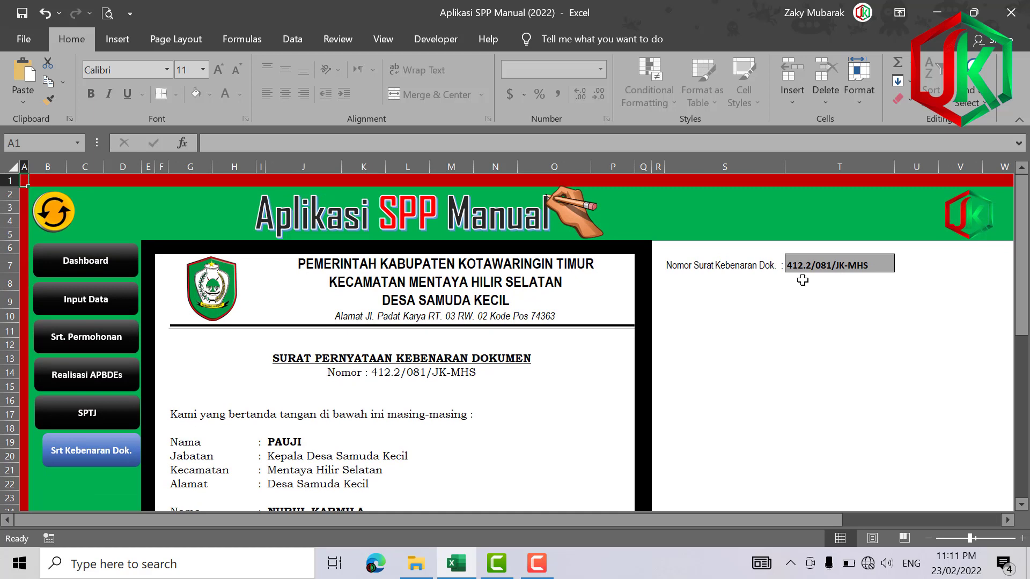
pyautogui.click(825, 261)
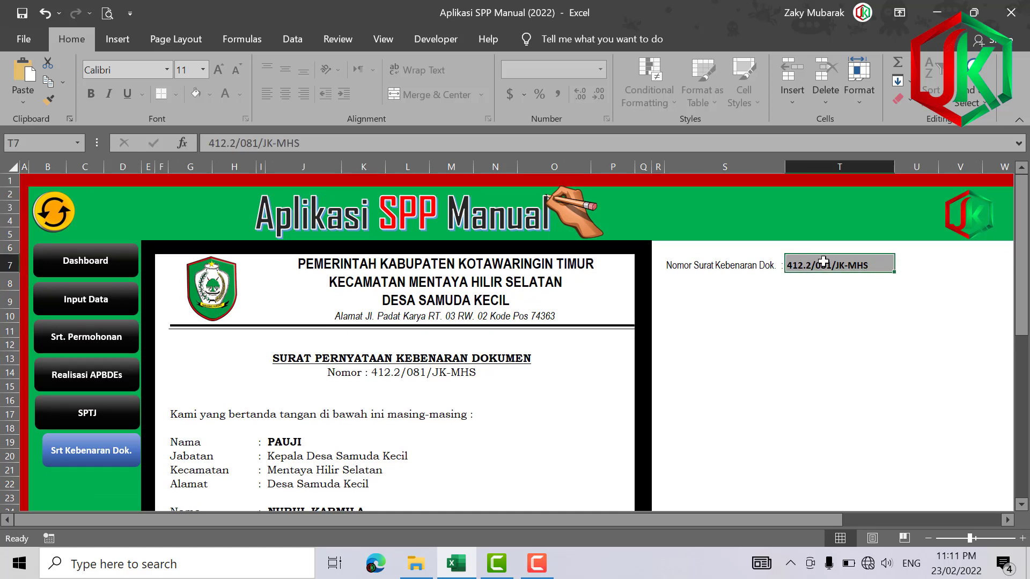
pyautogui.click(251, 148)
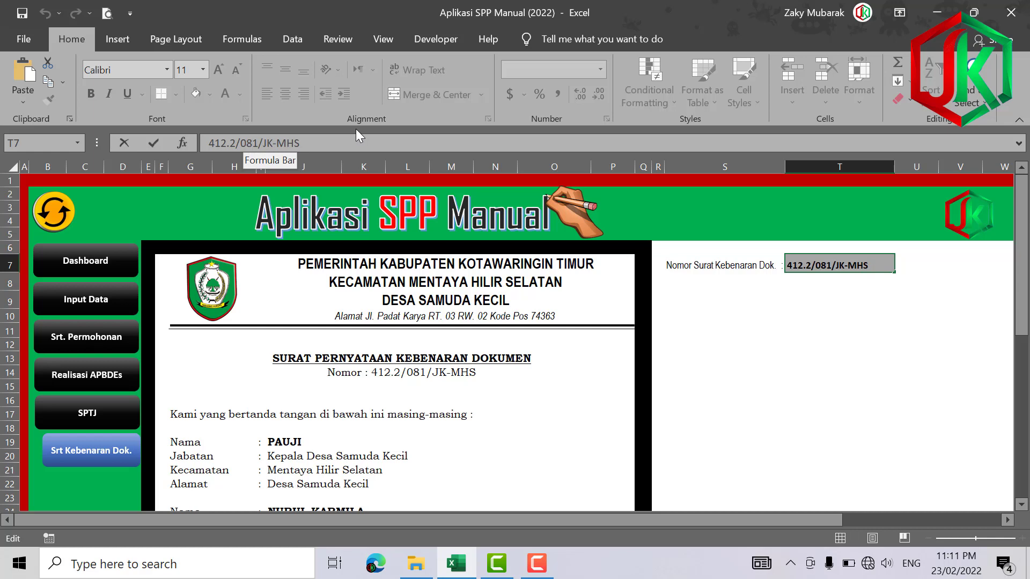
pyautogui.write('2')
pyautogui.press('Return')
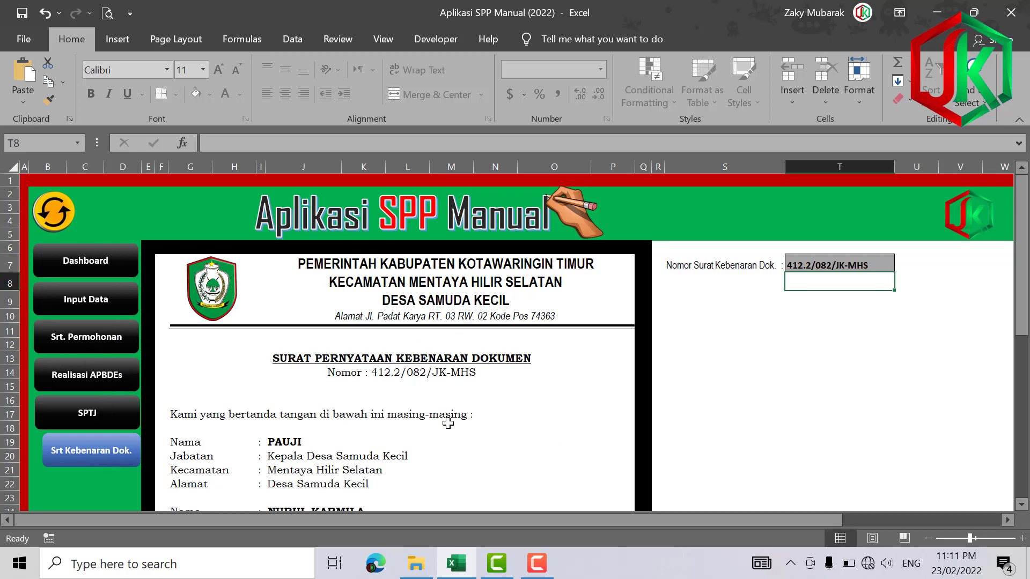
# Open the Contoh Rekom Camat sheet from Input Data and look through the Surat Pengantar letter
pyautogui.click(114, 300)
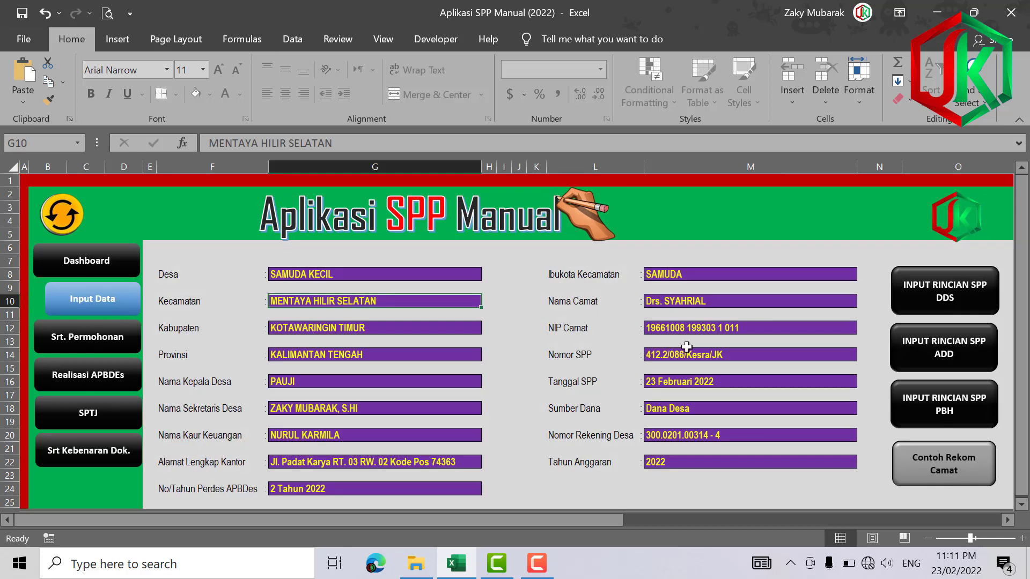
pyautogui.click(952, 463)
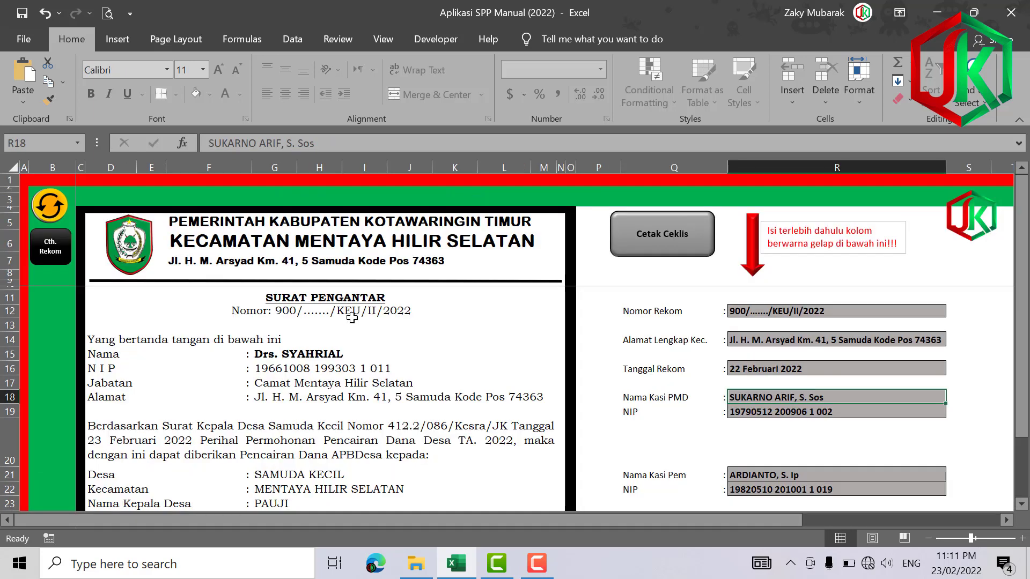
pyautogui.scroll(-2, 352, 317)
pyautogui.scroll(2, 343, 325)
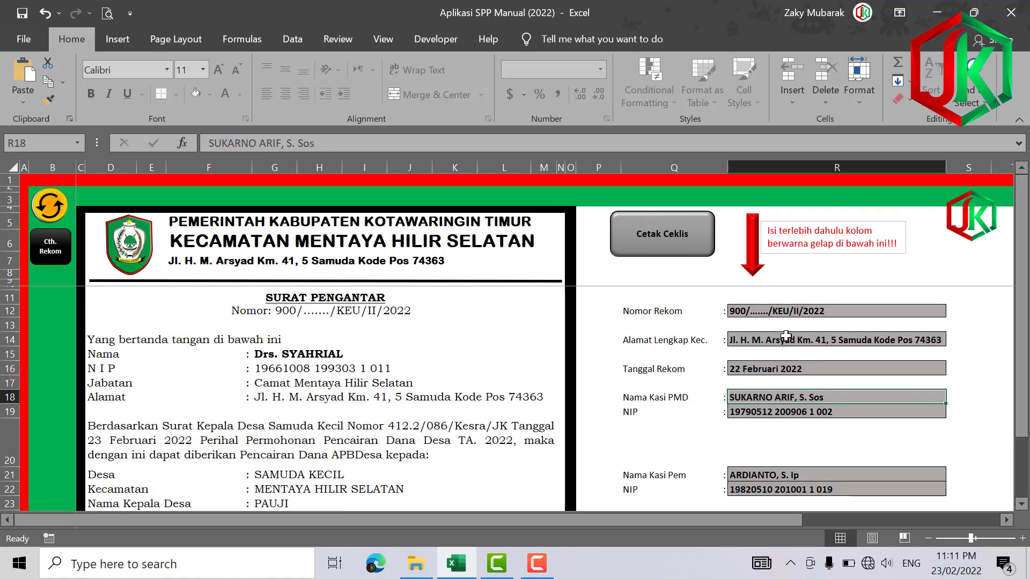
# Review the recommendation letter's dark input fields: Nomor Rekom, district address, date, and the names and NIPs of Kasi PMD and Kasi Pem
pyautogui.click(793, 315)
pyautogui.click(796, 344)
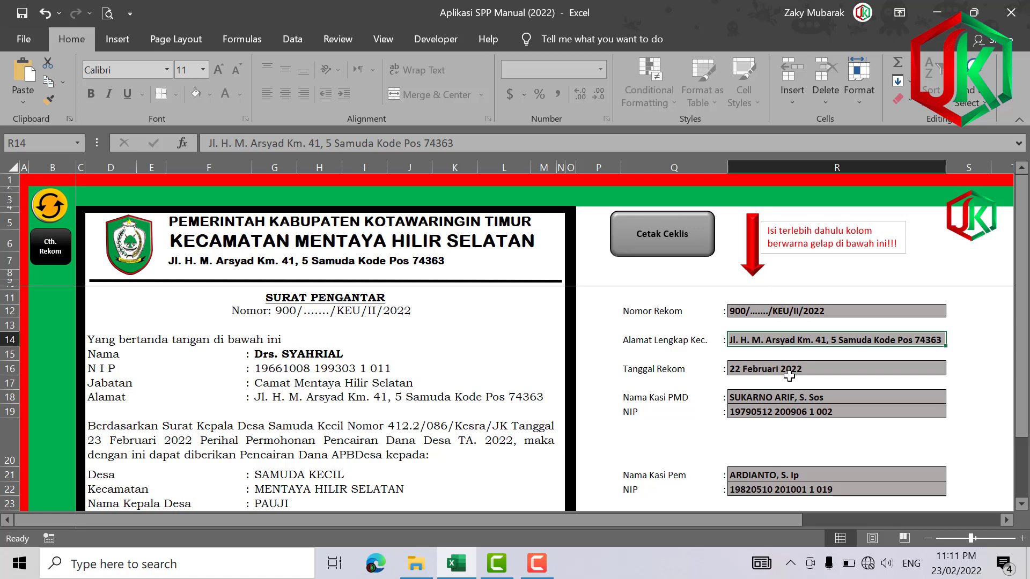
pyautogui.click(787, 399)
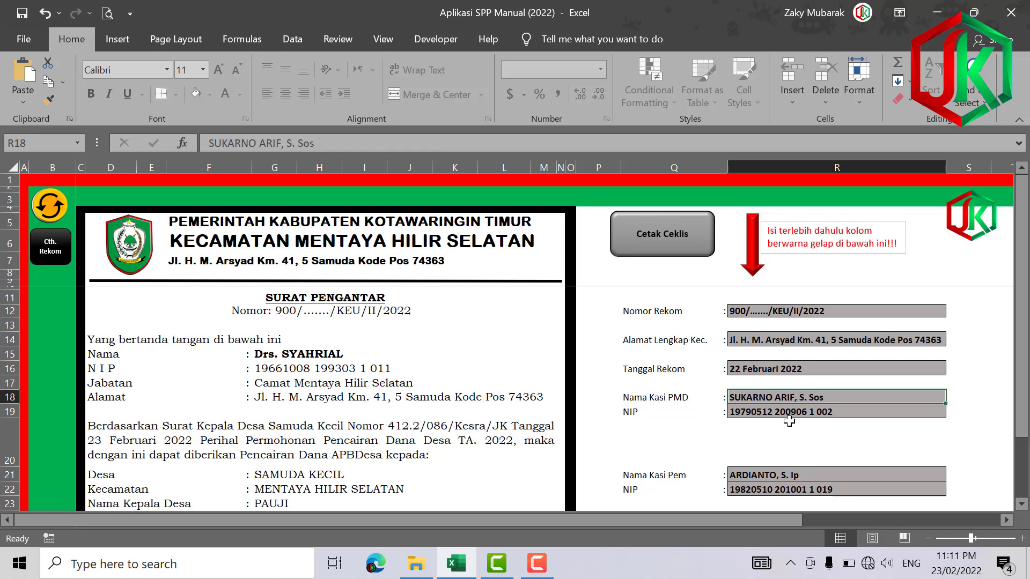
pyautogui.click(791, 410)
pyautogui.click(794, 474)
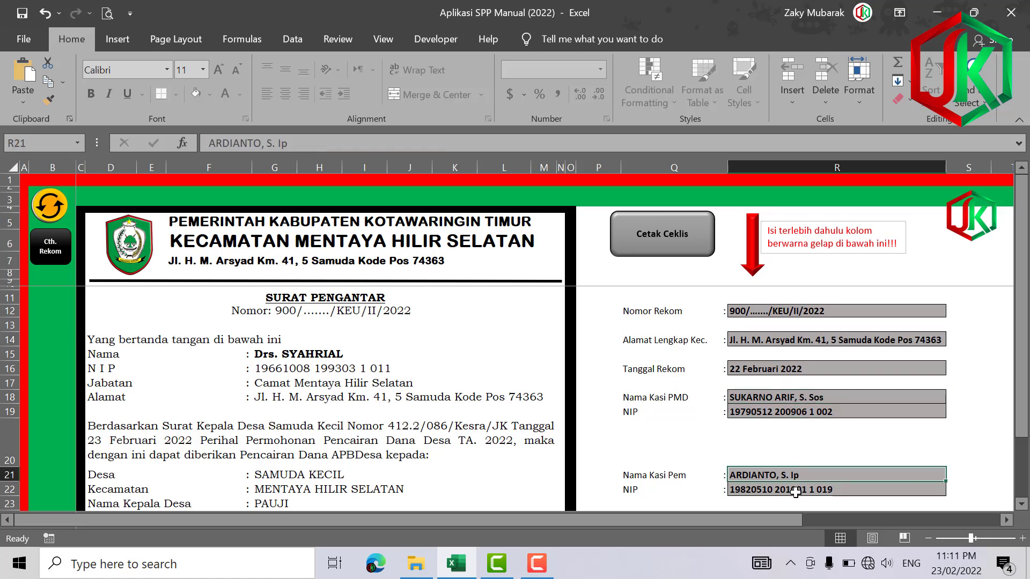
pyautogui.click(795, 492)
pyautogui.scroll(-2, 795, 437)
pyautogui.scroll(2, 795, 437)
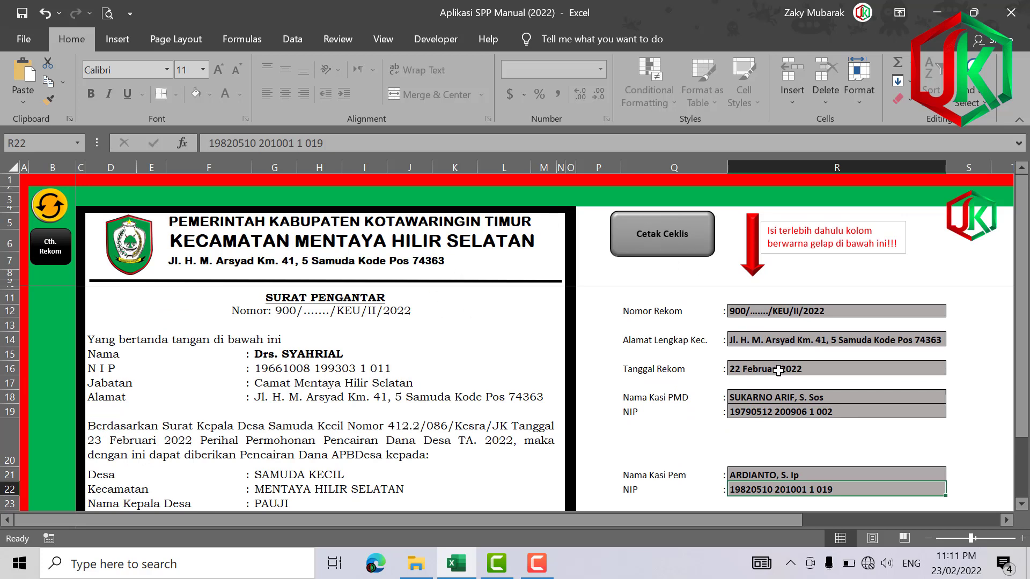
pyautogui.click(810, 317)
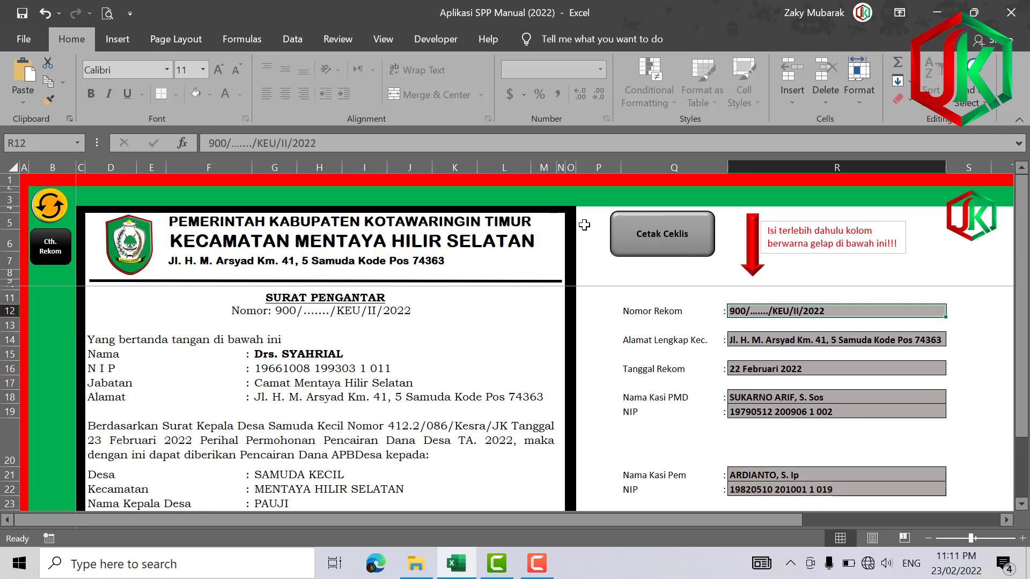
# Open the Cetak Ceklis requirements checklist, check its print preview, and return to the recommendation letter
pyautogui.click(638, 241)
pyautogui.scroll(-3, 398, 369)
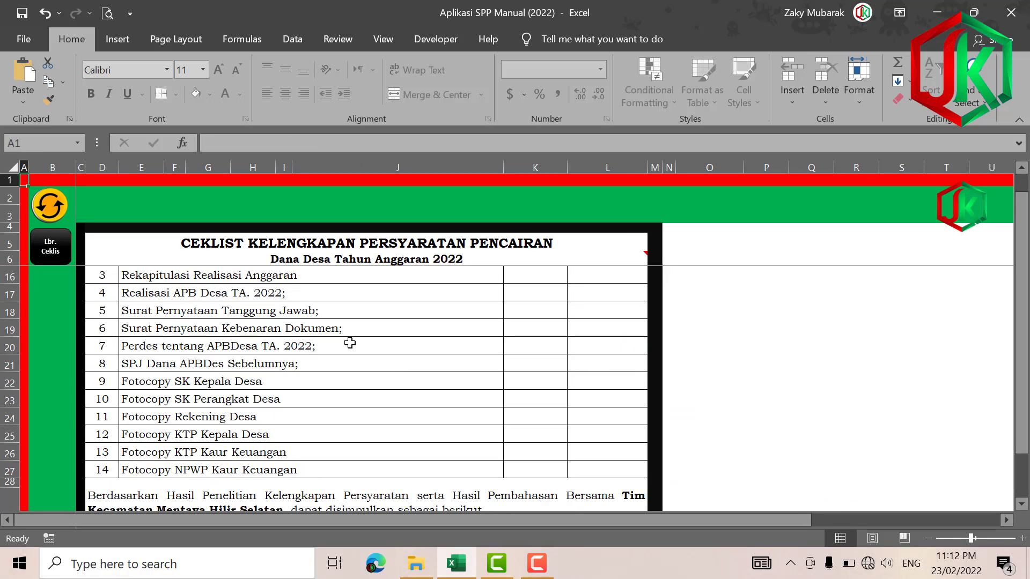
pyautogui.scroll(3, 346, 342)
pyautogui.hotkey('ctrl', 'p')
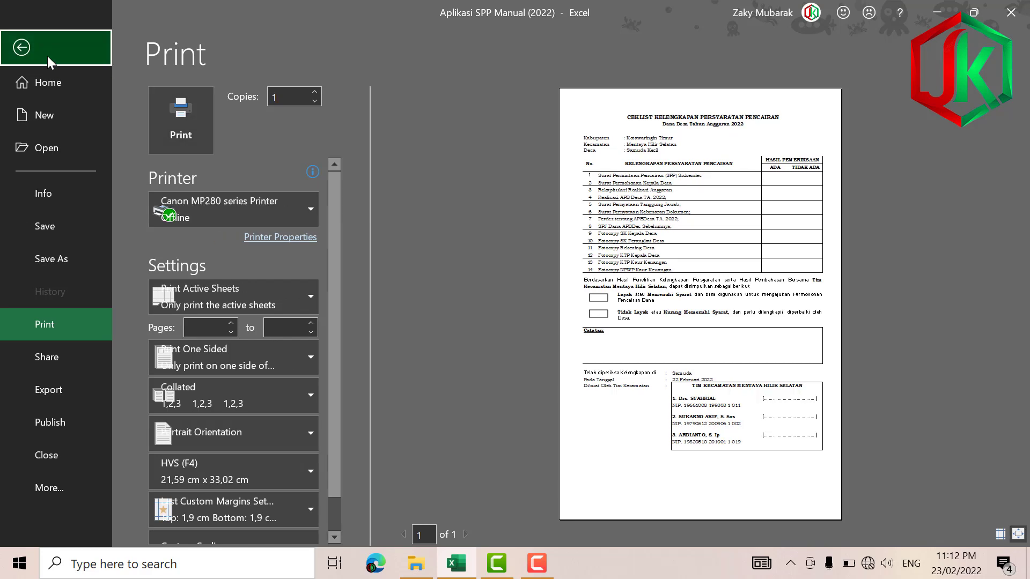
pyautogui.click(21, 48)
pyautogui.click(59, 210)
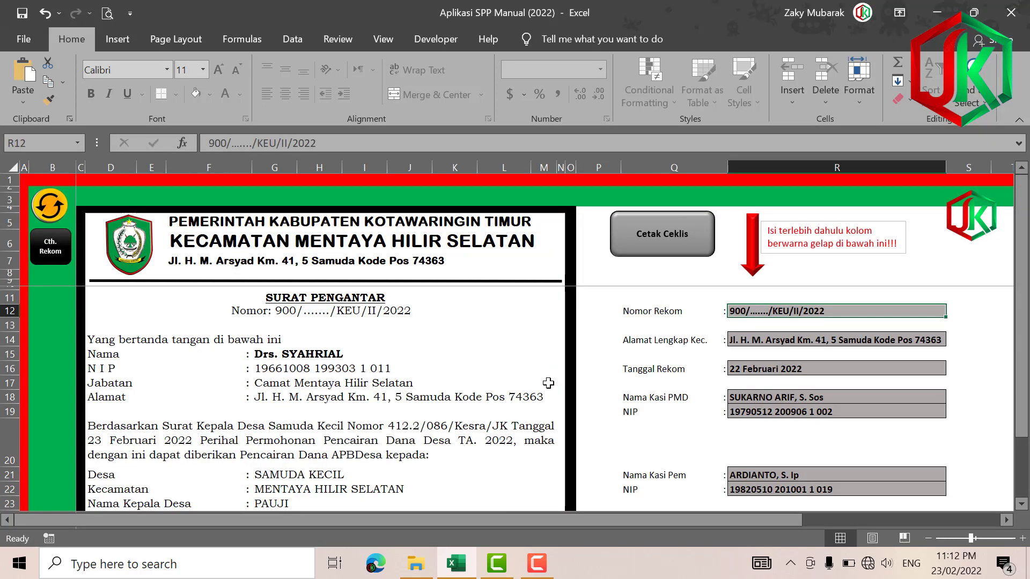
# Return to Input Data, check the Sumber Dana field, and view the budget totals on the Dashboard
pyautogui.click(41, 219)
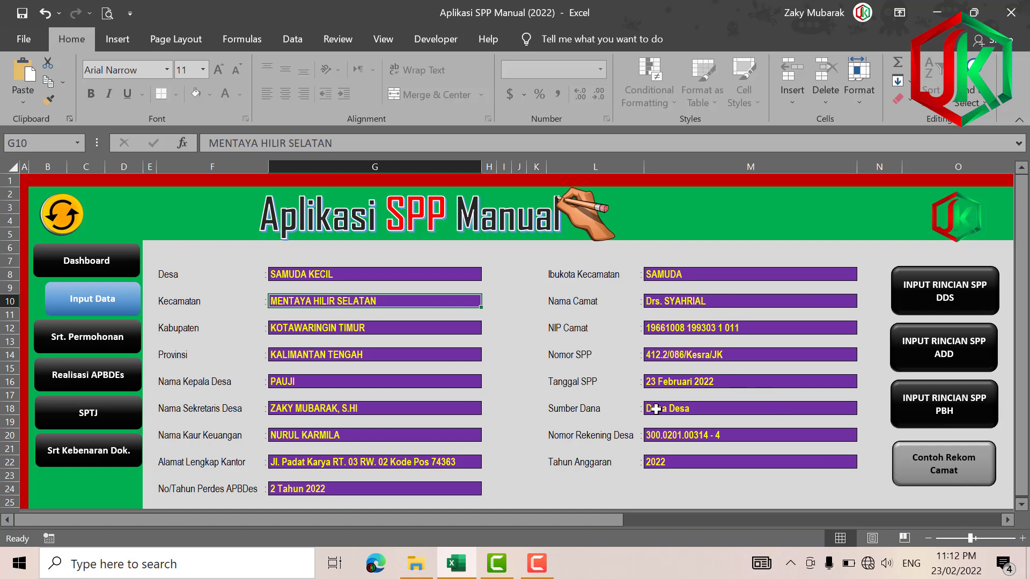
pyautogui.click(656, 410)
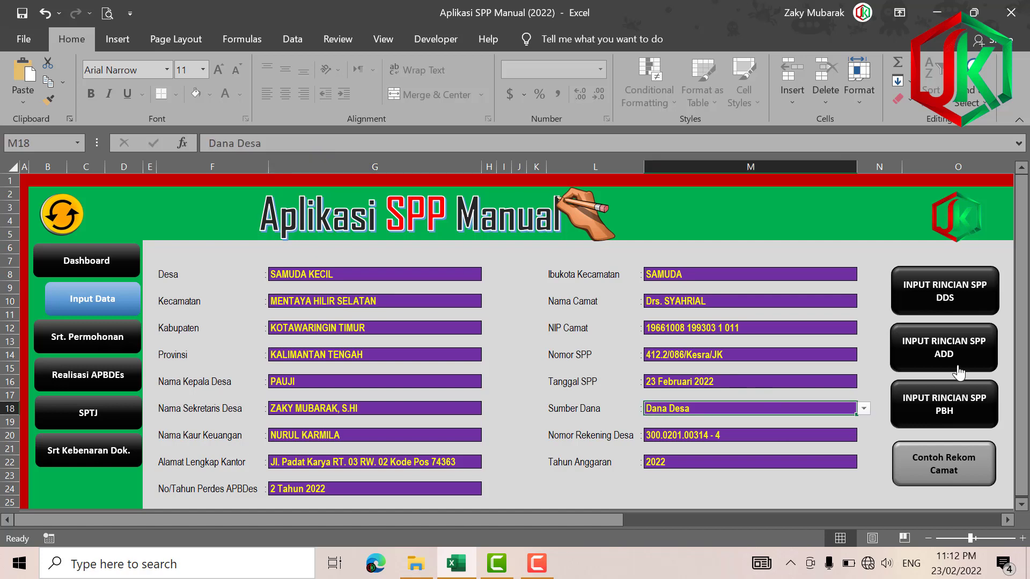
pyautogui.click(102, 262)
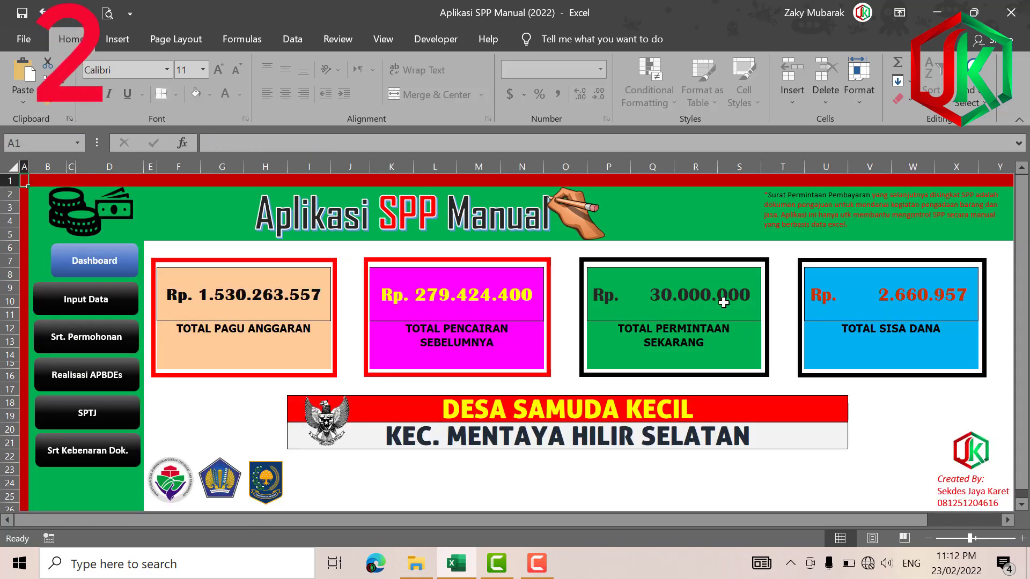
# Open the DDS SPP detail recap and examine the current request and monthly disbursement columns for Penanganan Keadaan Mendesak
pyautogui.click(98, 298)
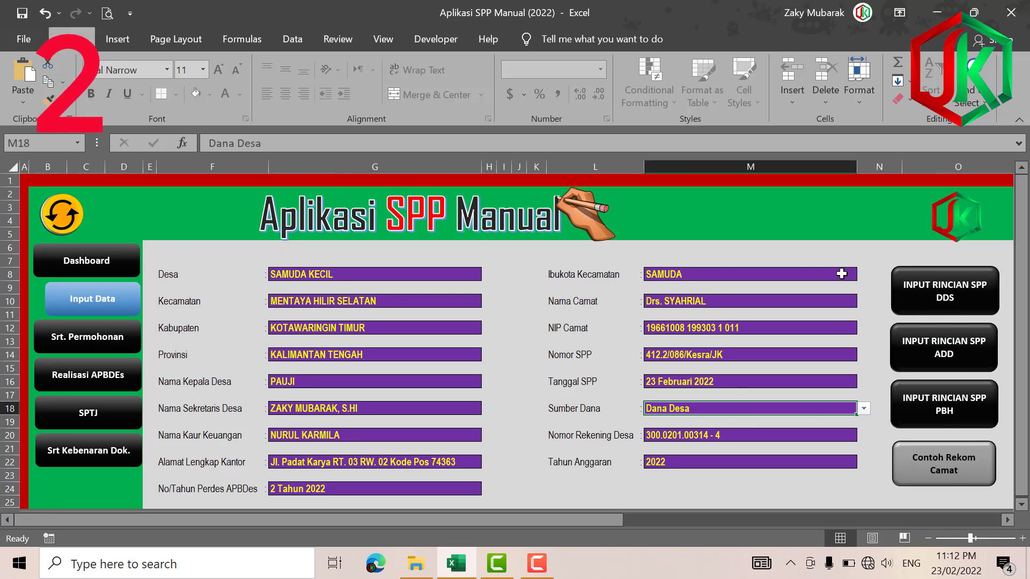
pyautogui.click(911, 298)
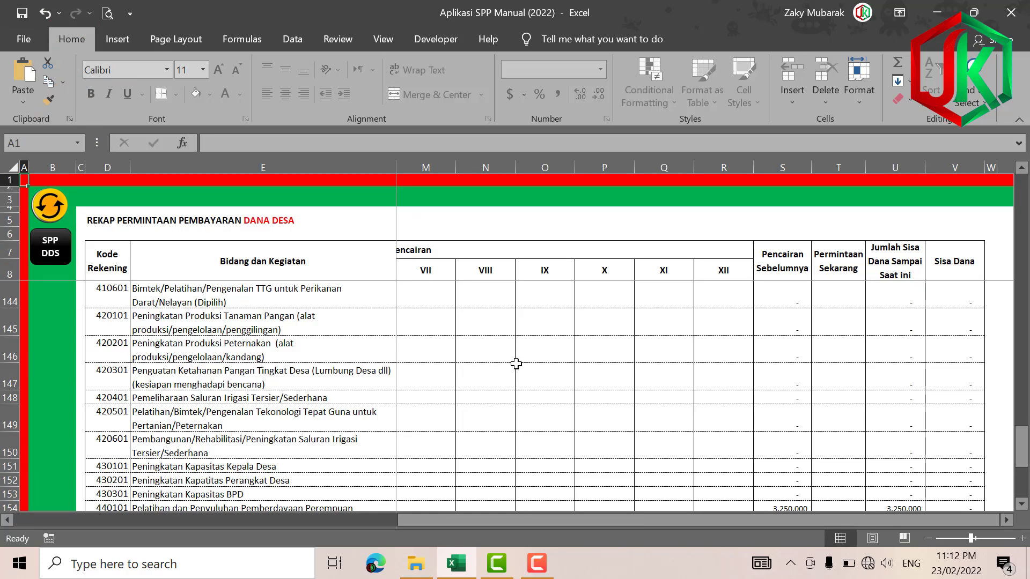
pyautogui.scroll(-7, 517, 365)
pyautogui.scroll(1, 518, 368)
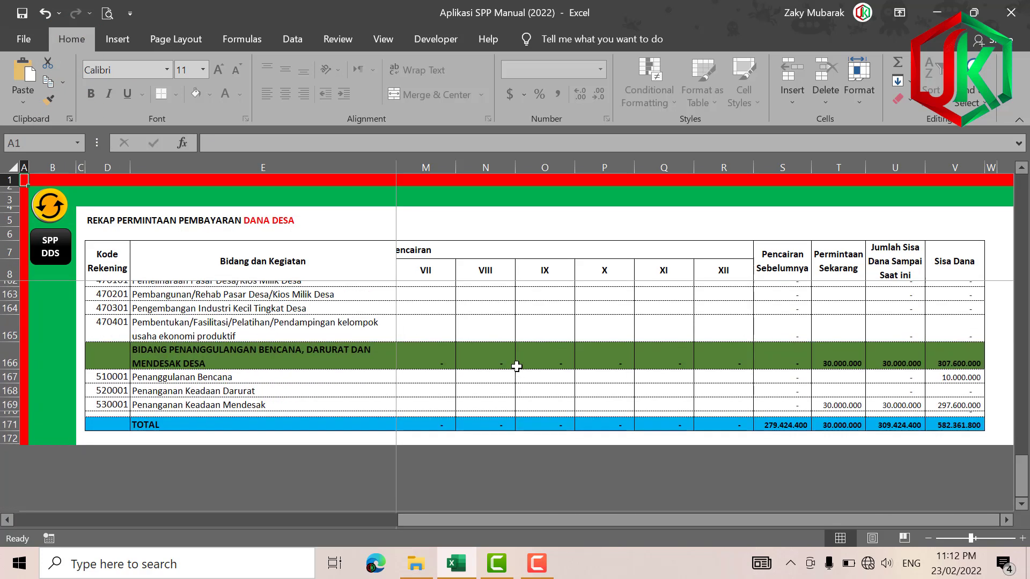
pyautogui.click(848, 413)
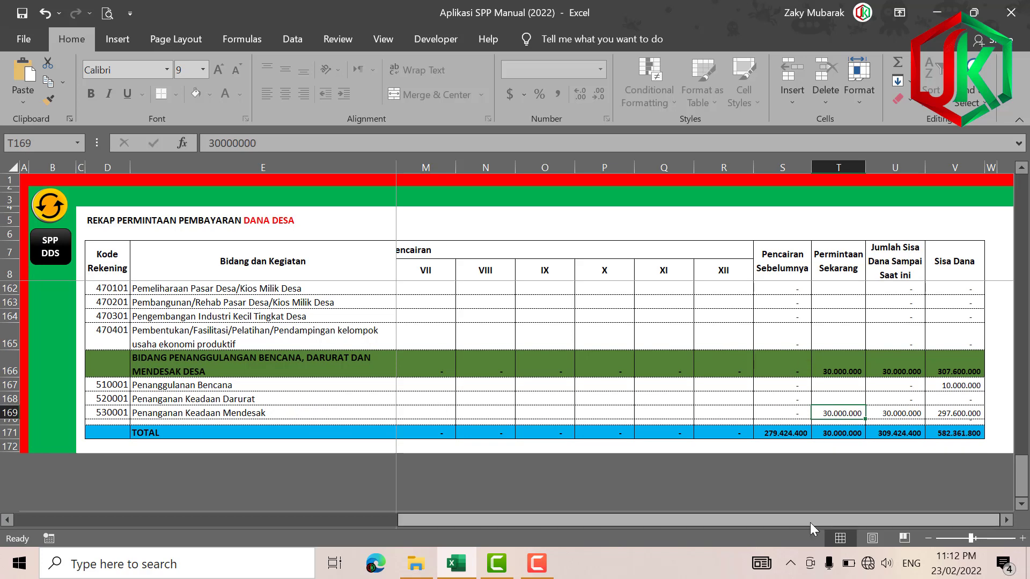
pyautogui.moveTo(810, 523); pyautogui.dragTo(456, 533)
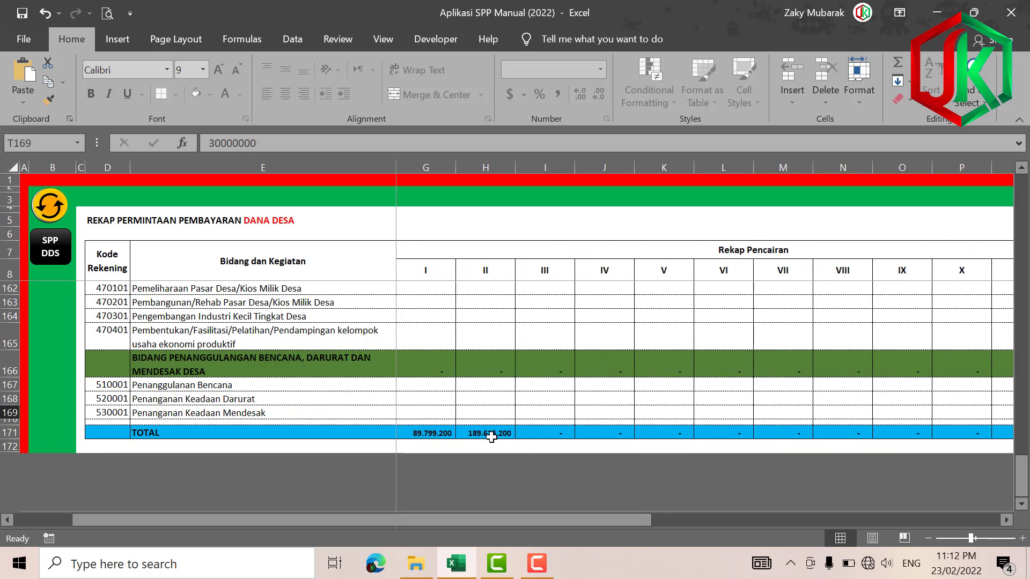
pyautogui.moveTo(529, 515); pyautogui.dragTo(821, 522)
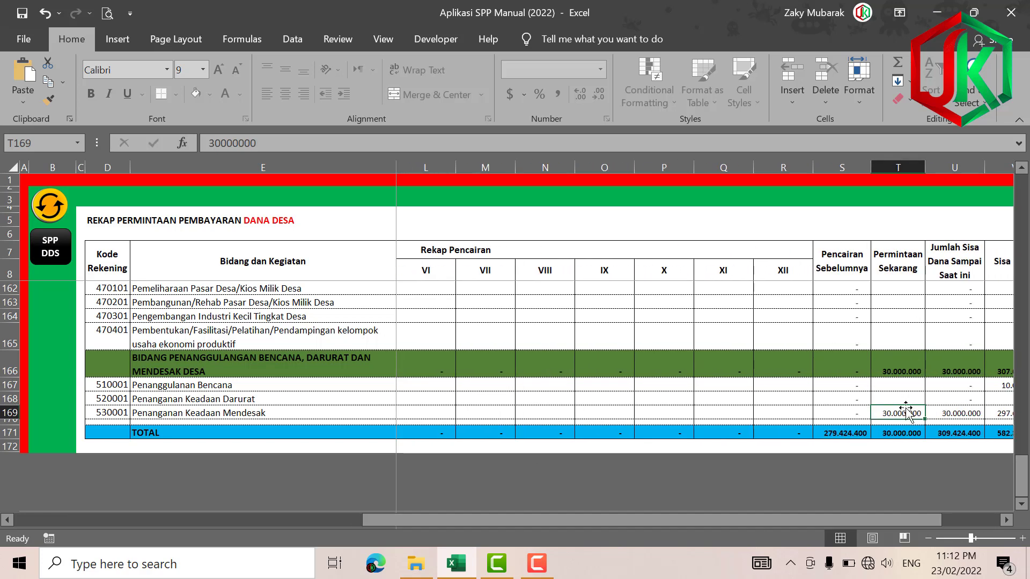
# For Penanganan Keadaan Mendesak, set Permintaan Sekarang to 0, enter 30000000 under disbursement III, and check the recap columns
pyautogui.write('0')
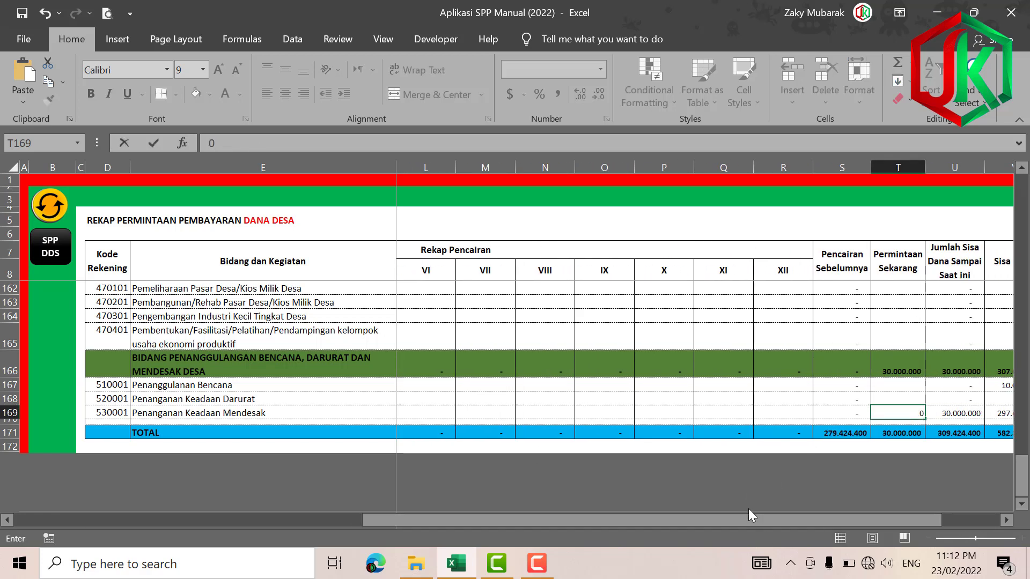
pyautogui.moveTo(749, 514); pyautogui.dragTo(517, 520)
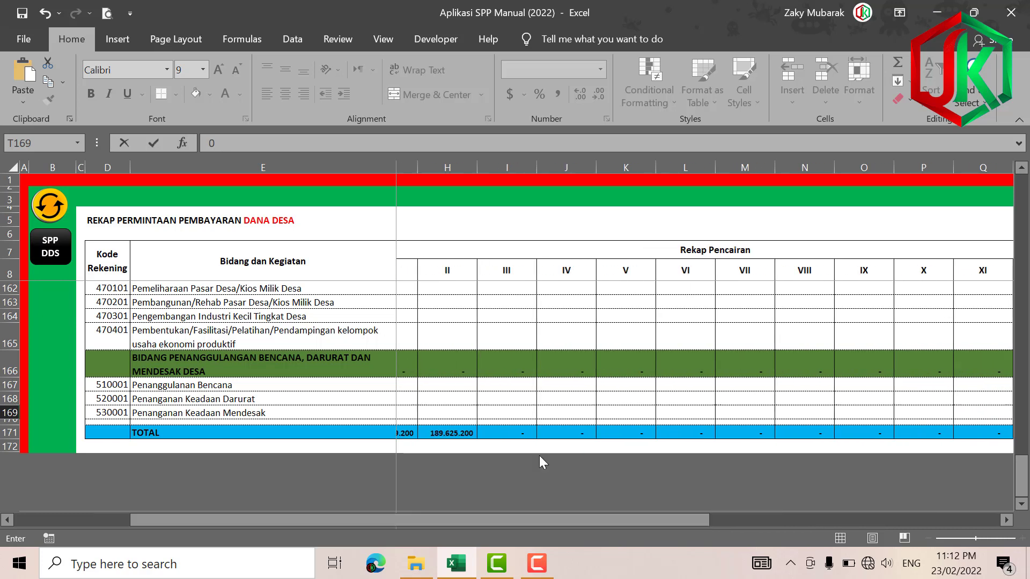
pyautogui.click(492, 410)
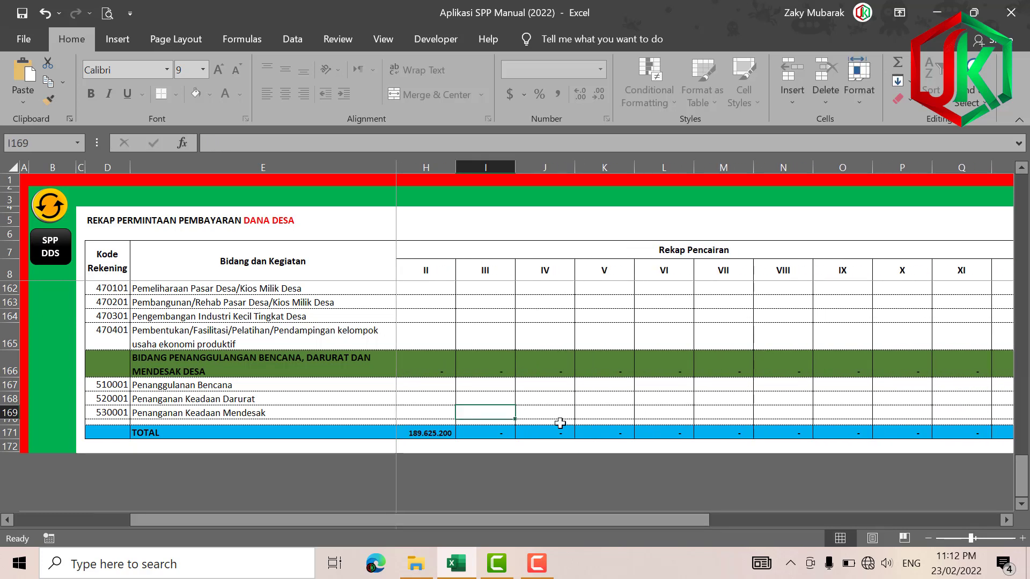
pyautogui.write('30000000')
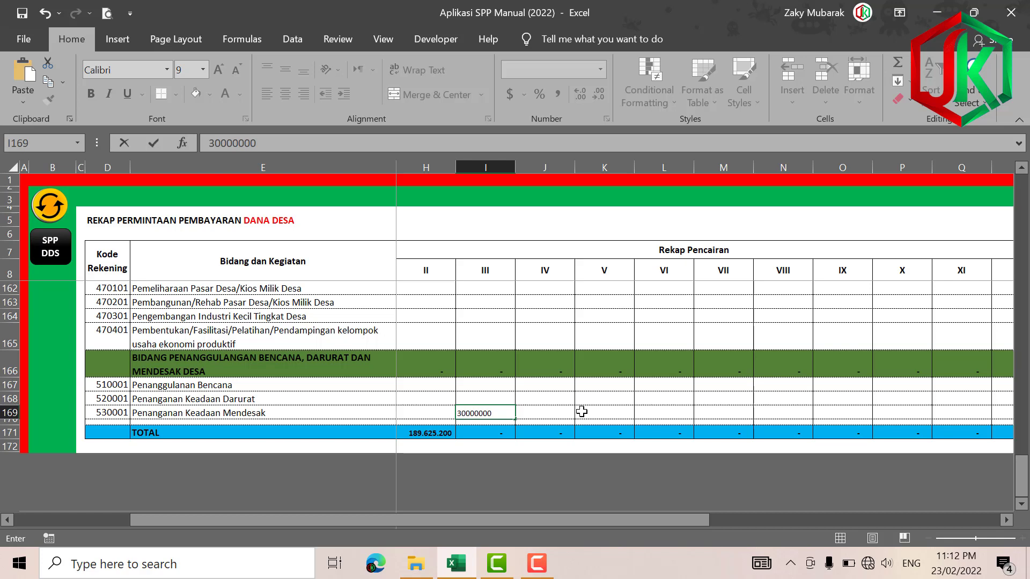
pyautogui.click(579, 412)
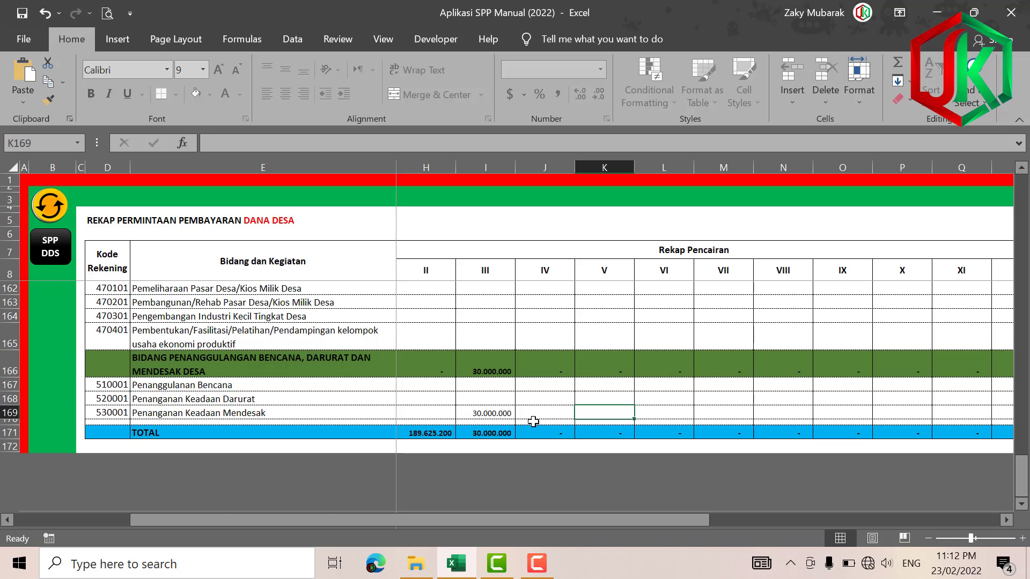
pyautogui.moveTo(580, 514); pyautogui.dragTo(812, 520)
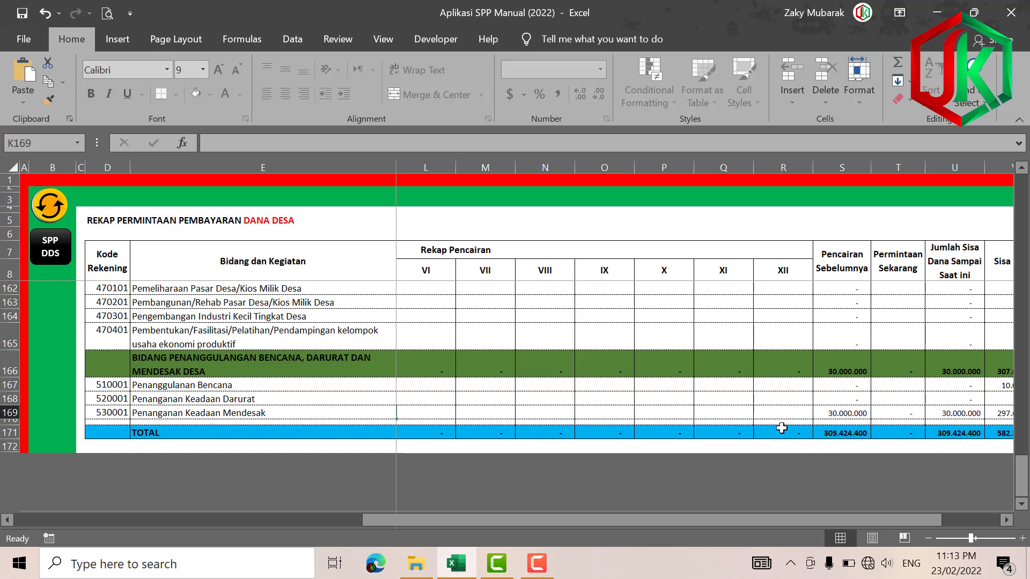
pyautogui.moveTo(789, 517); pyautogui.dragTo(420, 505)
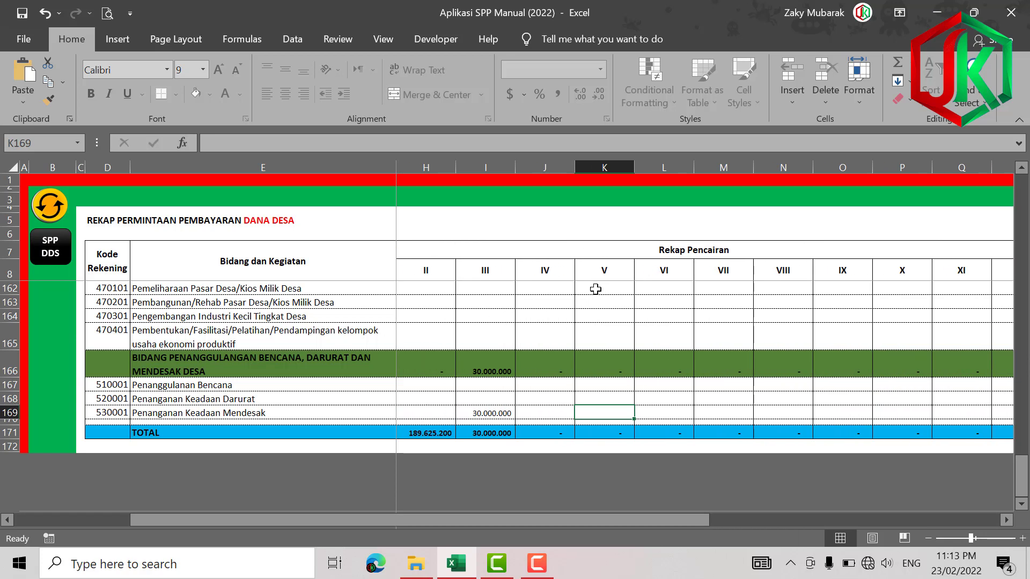
# Return from the DDS recap to Input Data and check the budget totals on the Dashboard
pyautogui.click(49, 212)
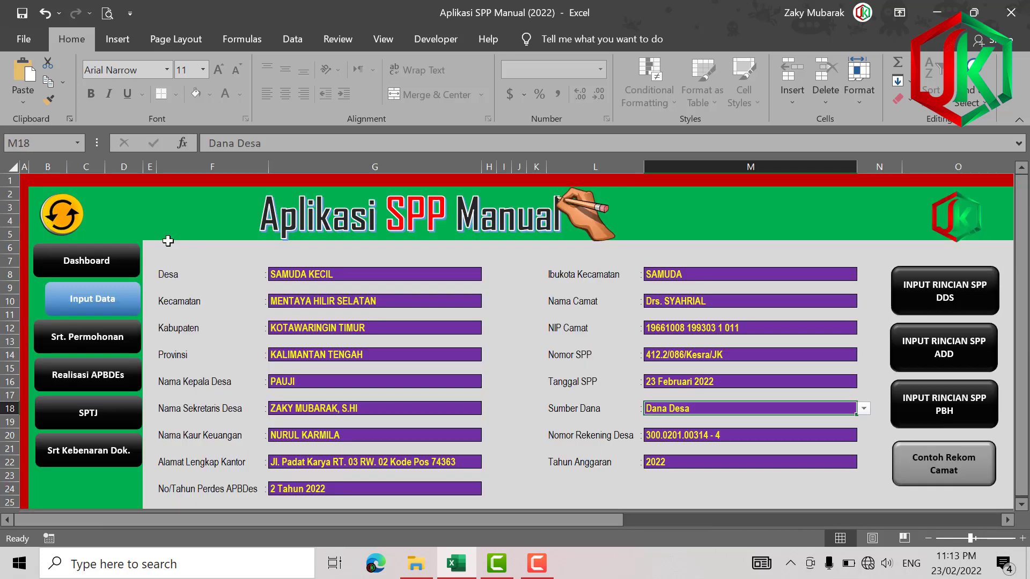
pyautogui.click(81, 254)
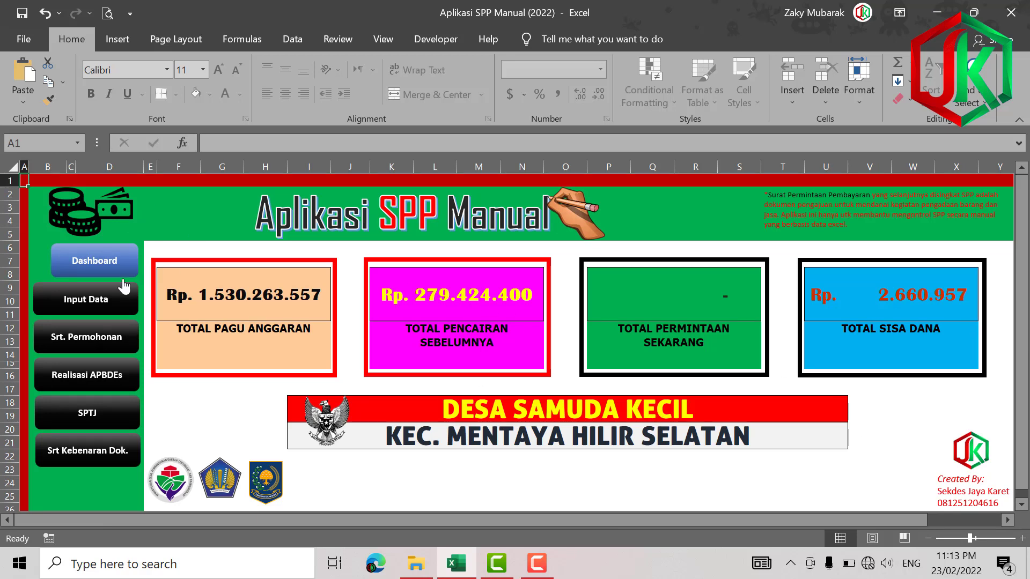
# In Input Data, change Desa to RANTAU TAMPANG and Kecamatan to TELAGA ANTANG
pyautogui.click(98, 294)
pyautogui.click(336, 273)
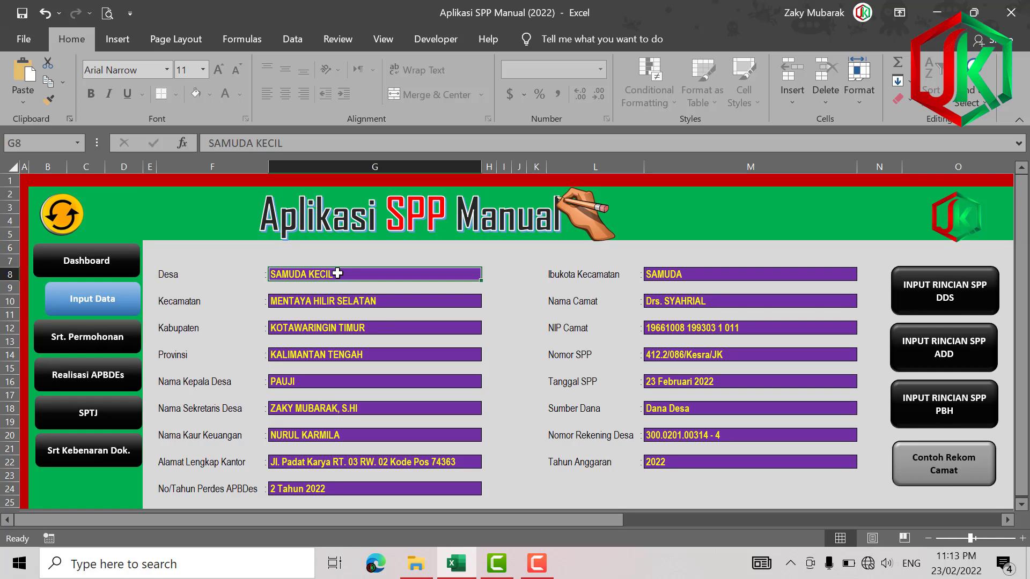
pyautogui.write('S')
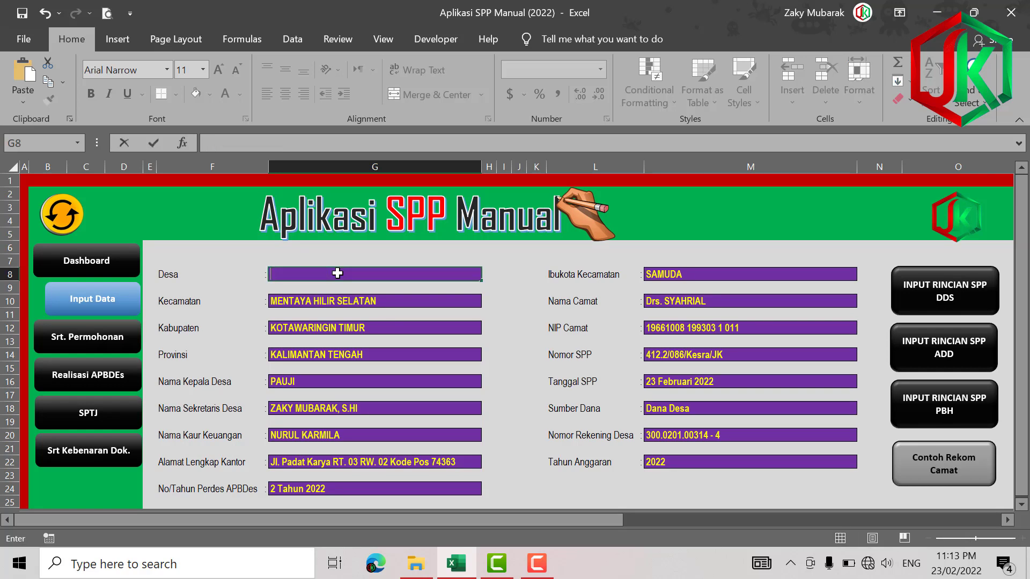
pyautogui.write('RANR')
pyautogui.write('AMPANG')
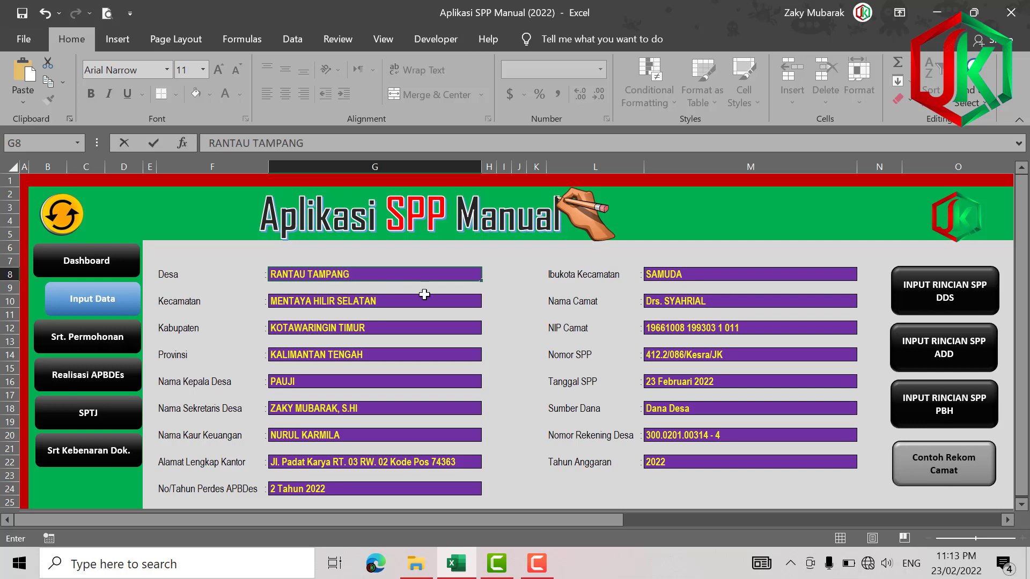
pyautogui.click(420, 305)
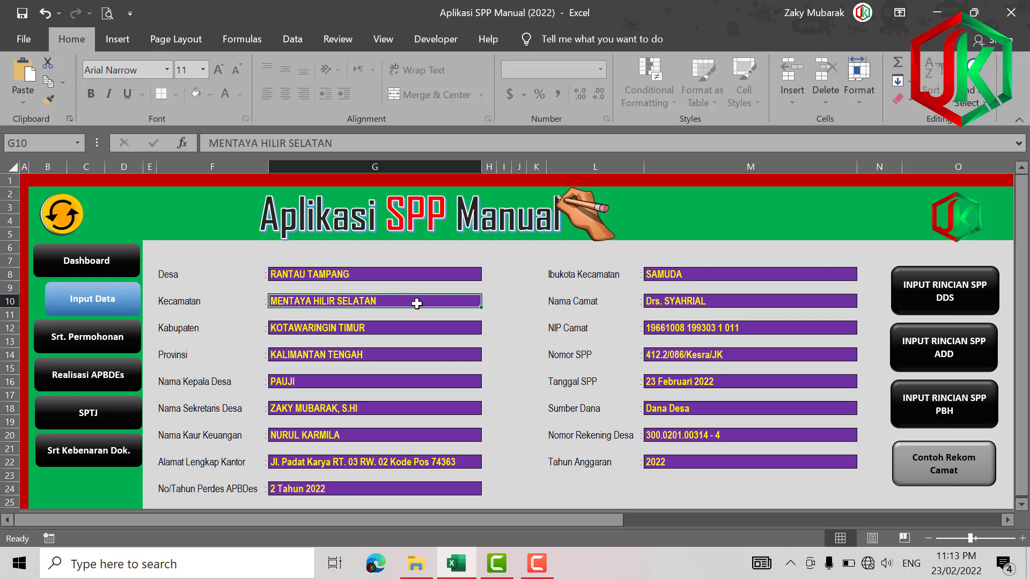
pyautogui.write('TELAGA ANTANG')
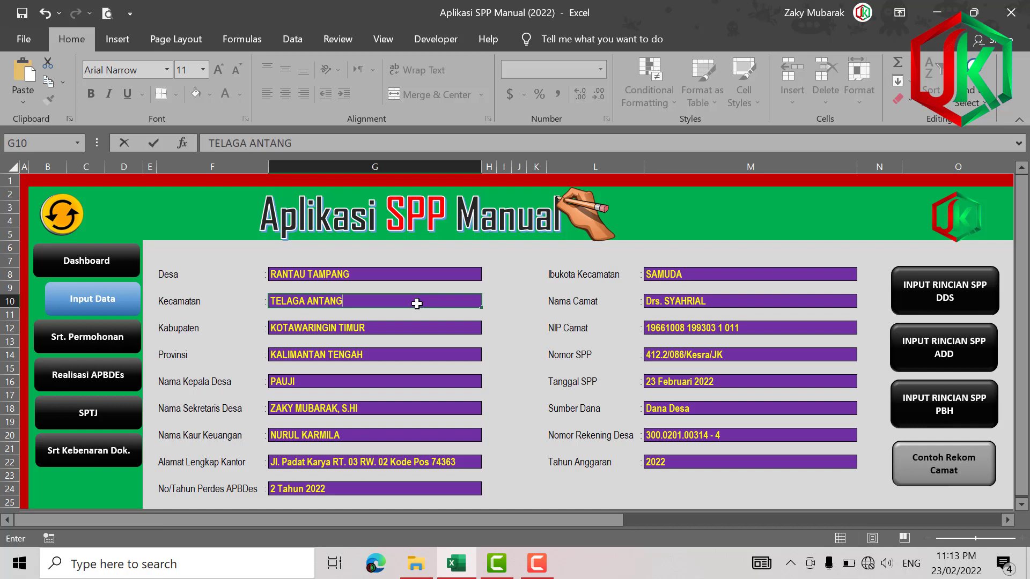
pyautogui.click(398, 328)
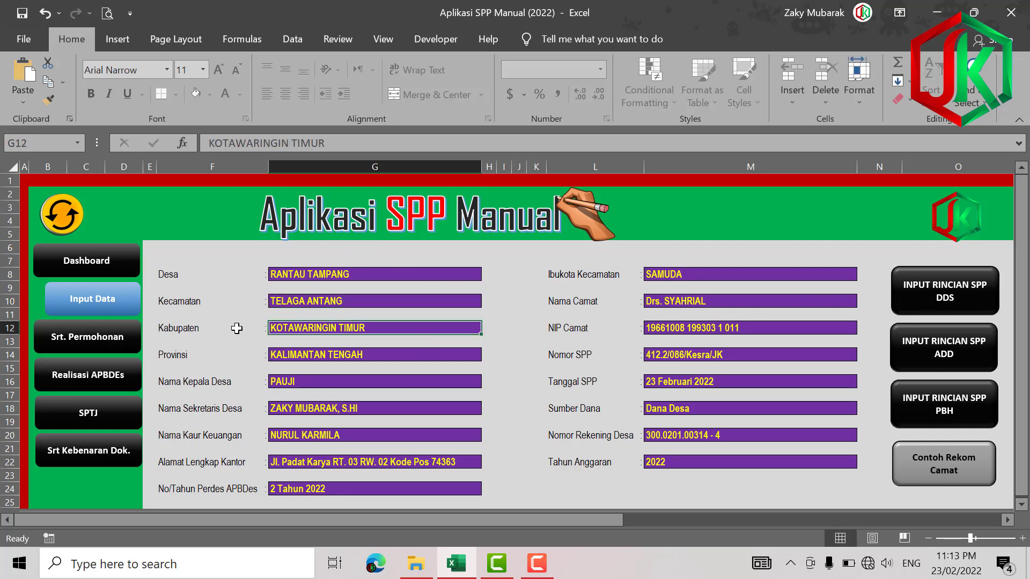
# Check the village and district heading on the Dashboard, review Input Data once more, and return to the Dashboard
pyautogui.click(91, 275)
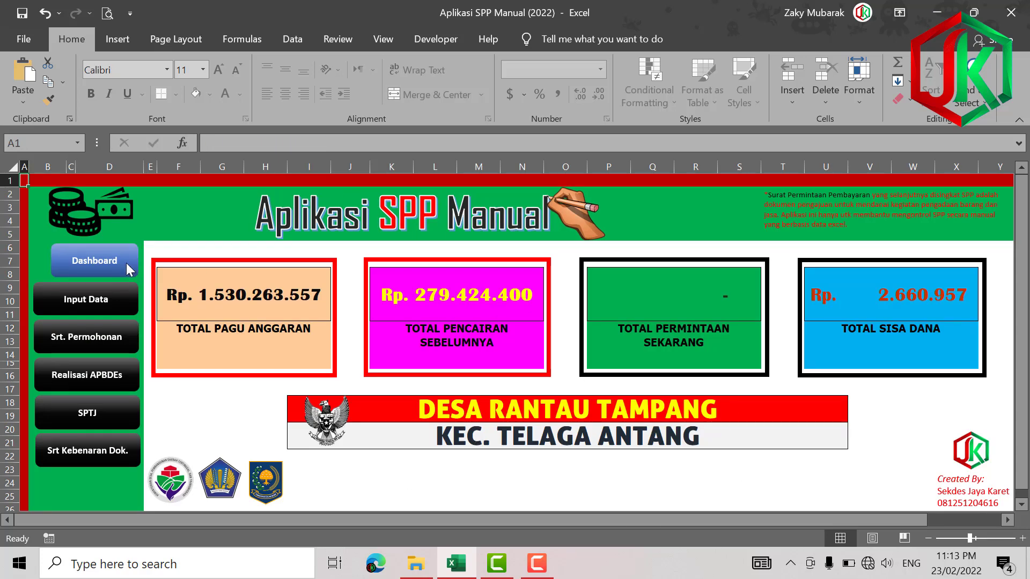
pyautogui.click(89, 297)
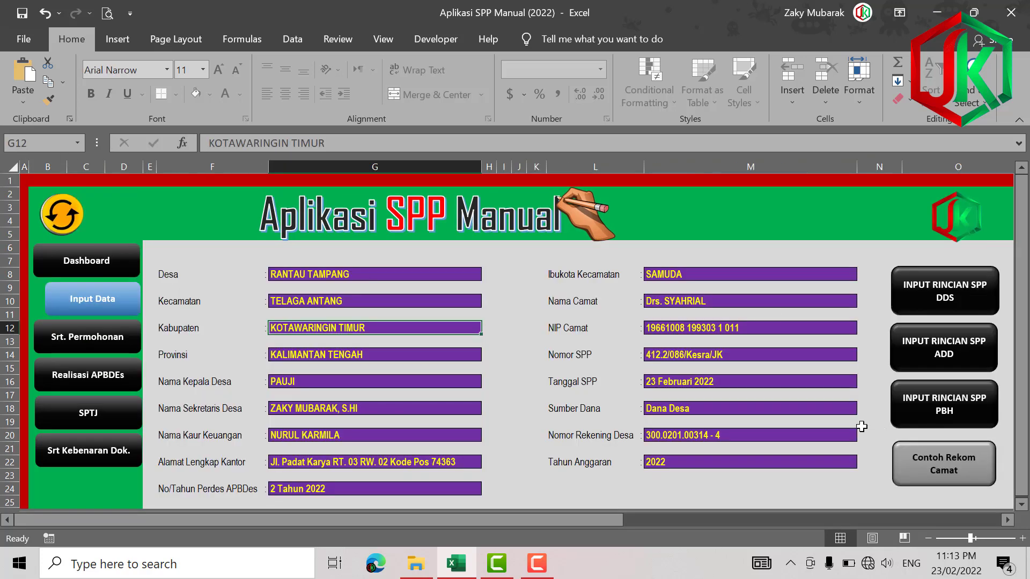
pyautogui.click(70, 264)
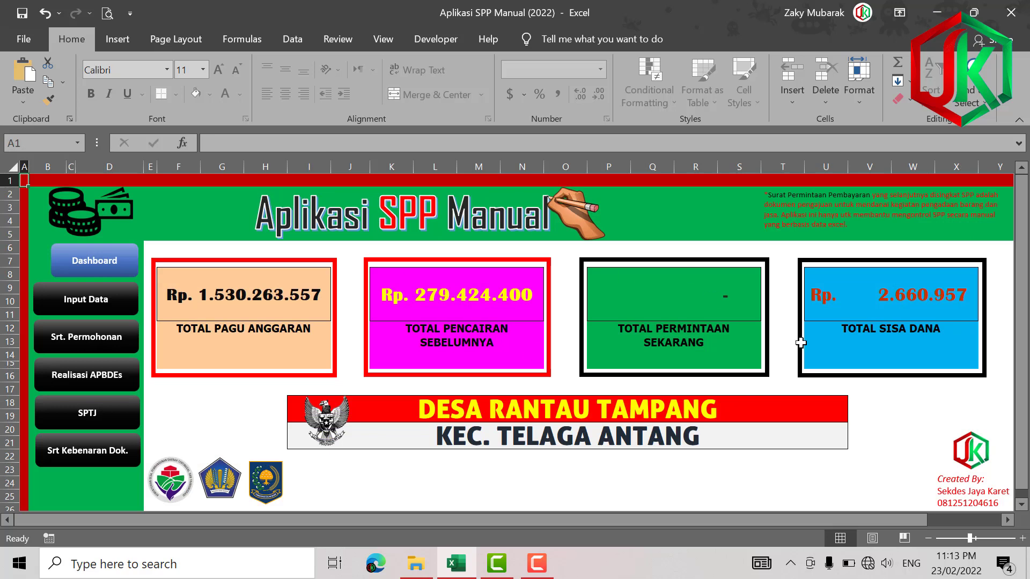